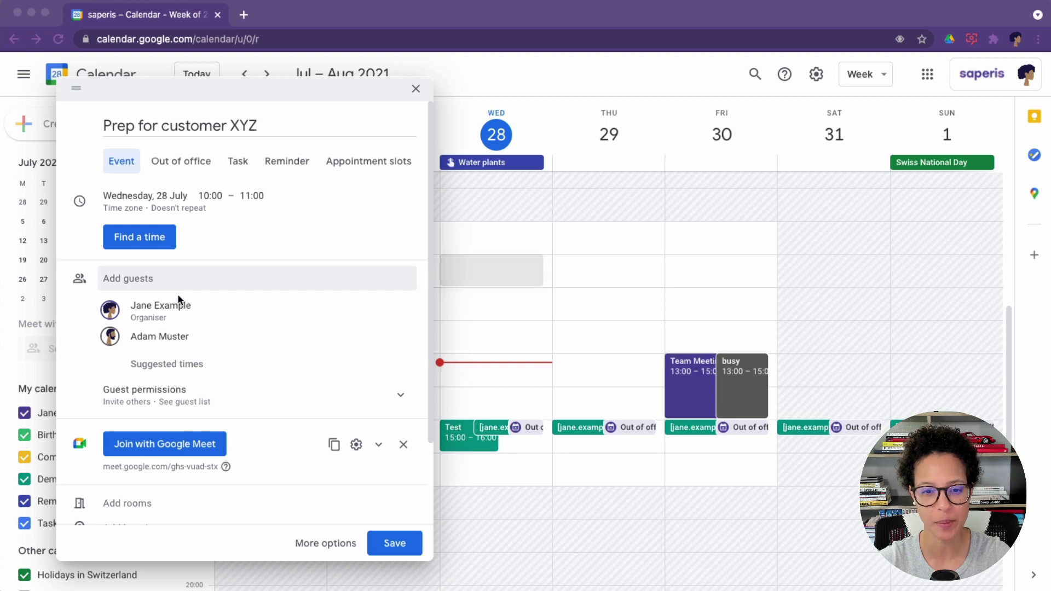
Check the guests' schedules in Find a time, then discard the unsaved Prep for customer XYZ draft
click(147, 238)
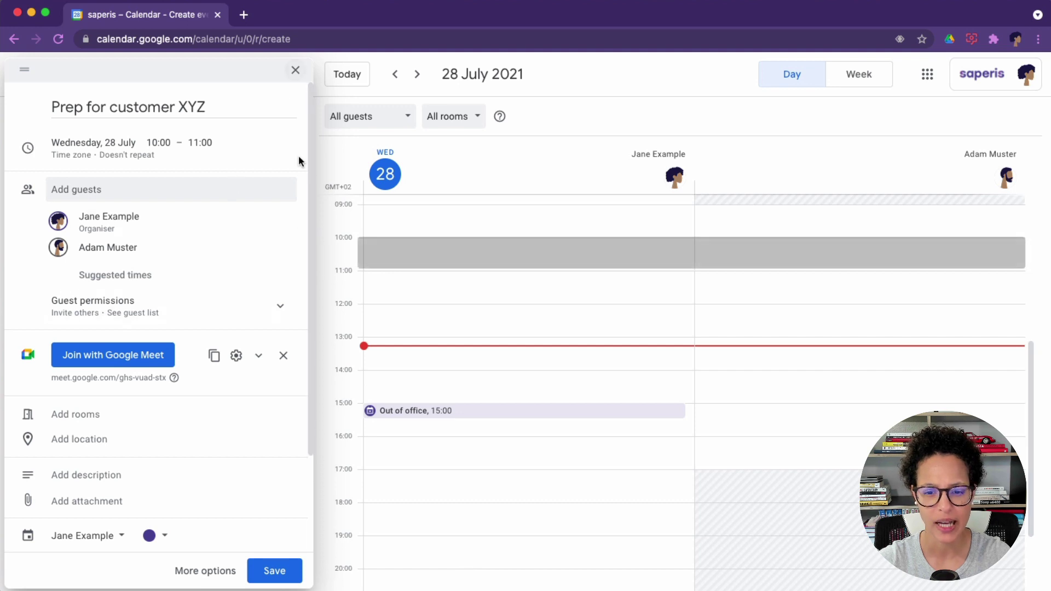
click(295, 70)
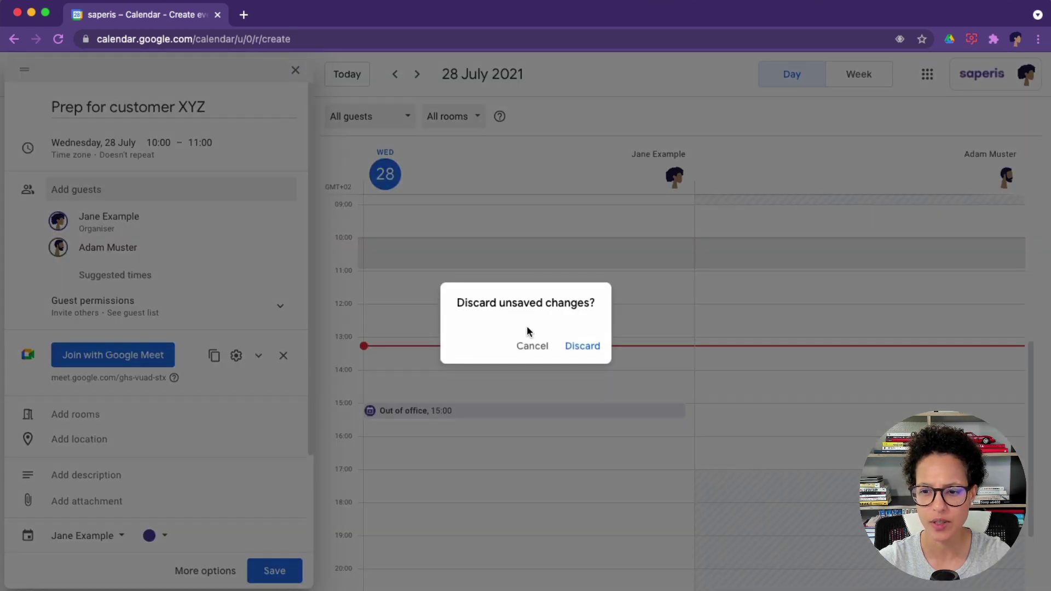
click(581, 345)
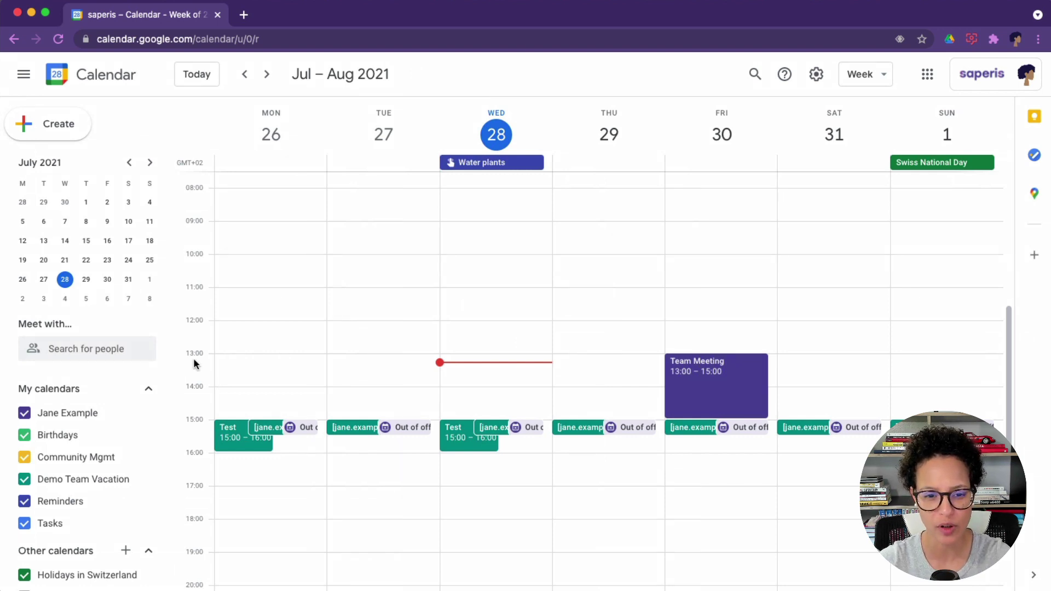
click(103, 349)
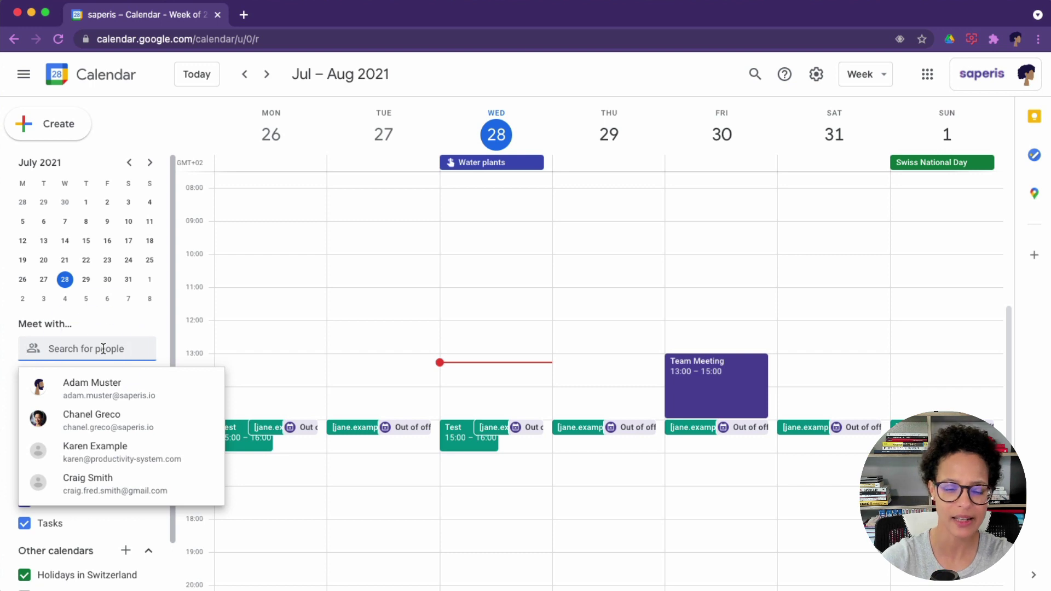
click(97, 382)
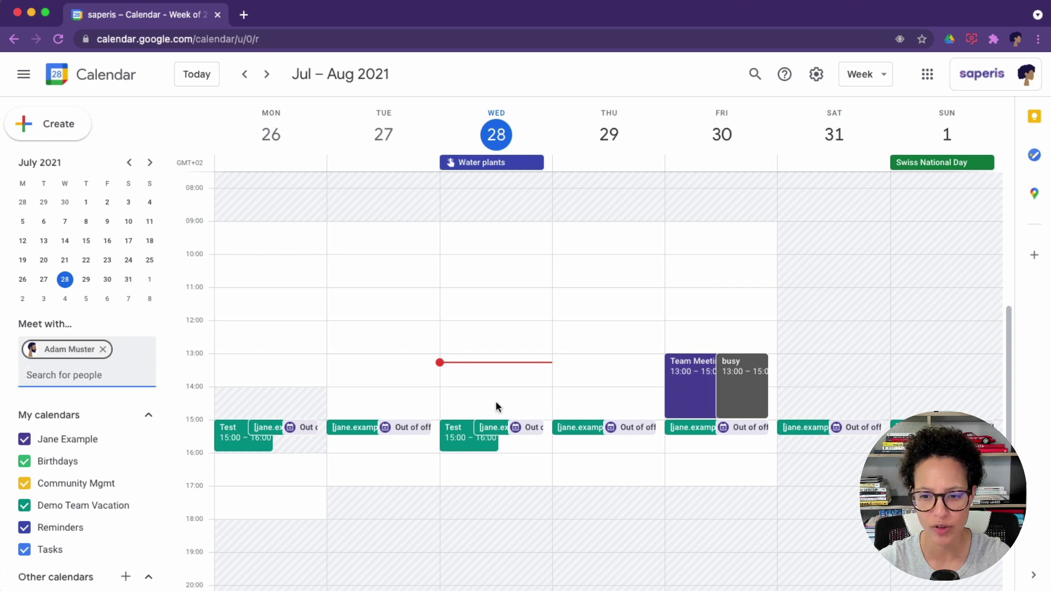
click(577, 364)
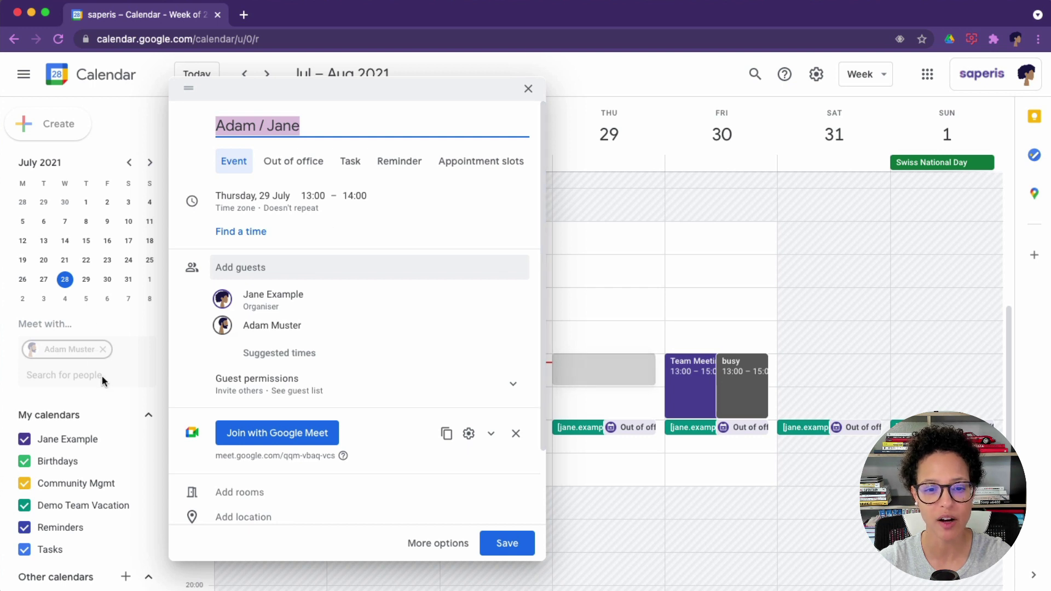
click(528, 88)
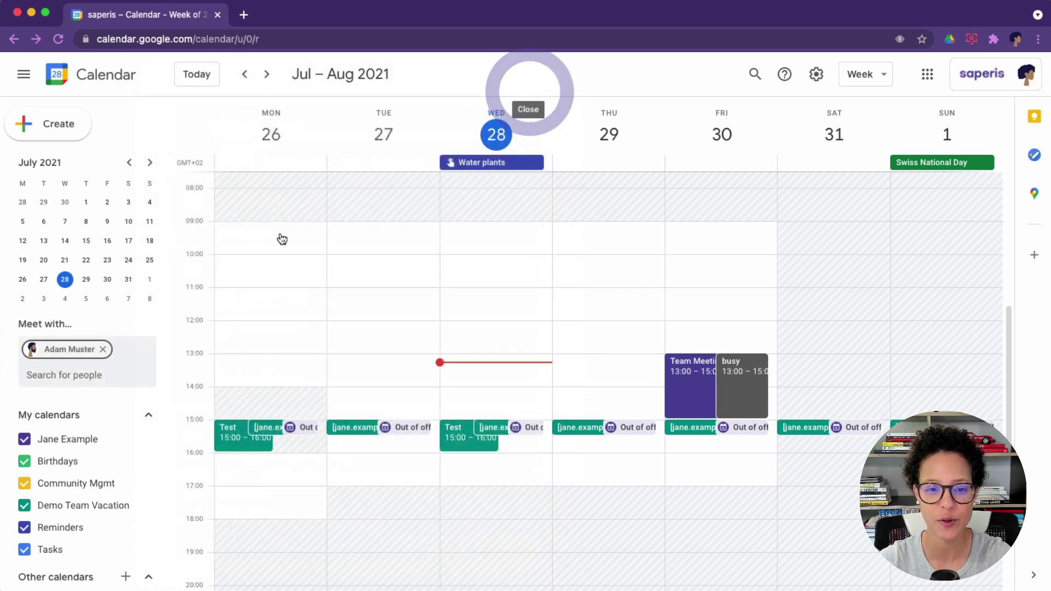
click(102, 349)
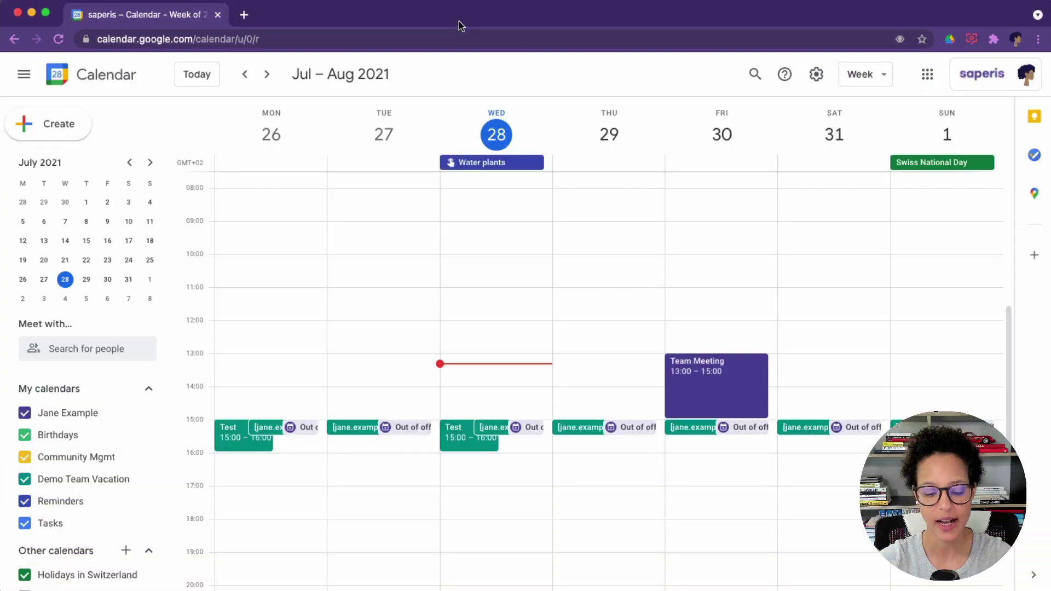
Show the keyboard shortcuts list with ?, scroll through it and close it
key(shift+slash)
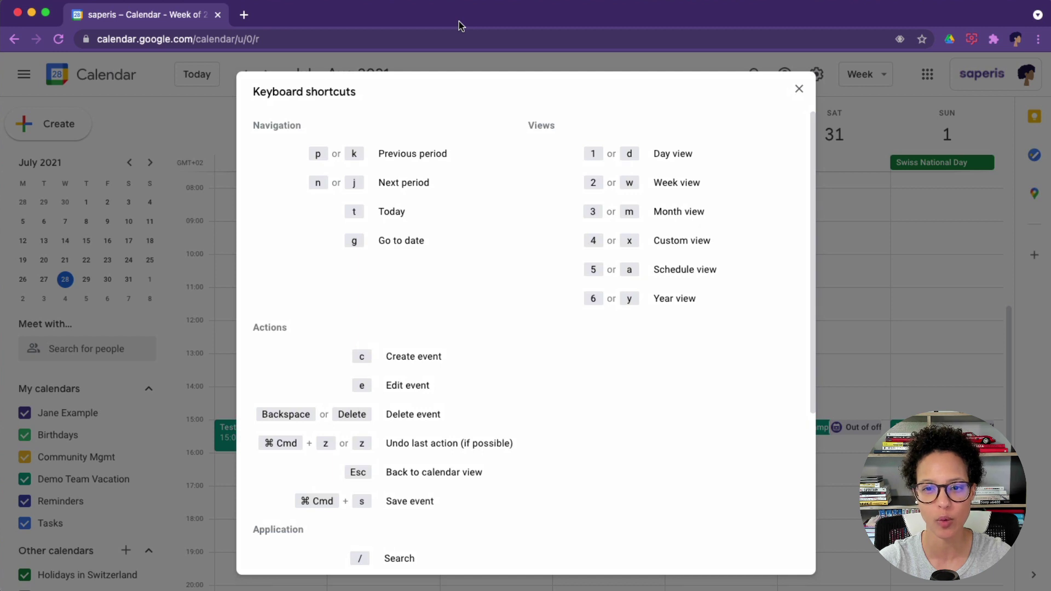
scroll(524, 361, down, 5)
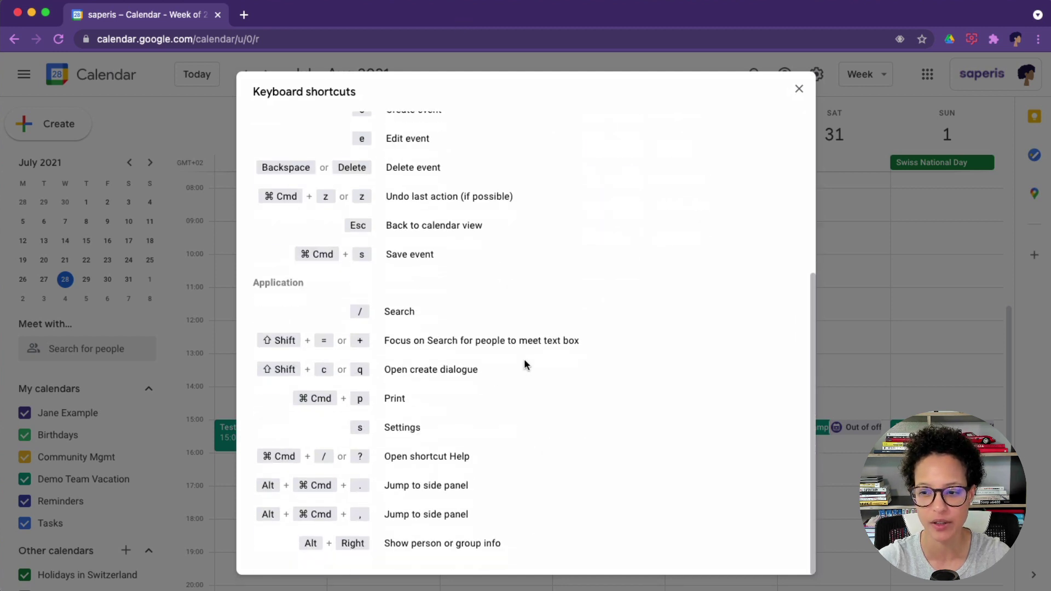
click(798, 89)
Go to Settings and jump to the Keyboard shortcuts section
click(816, 74)
click(836, 114)
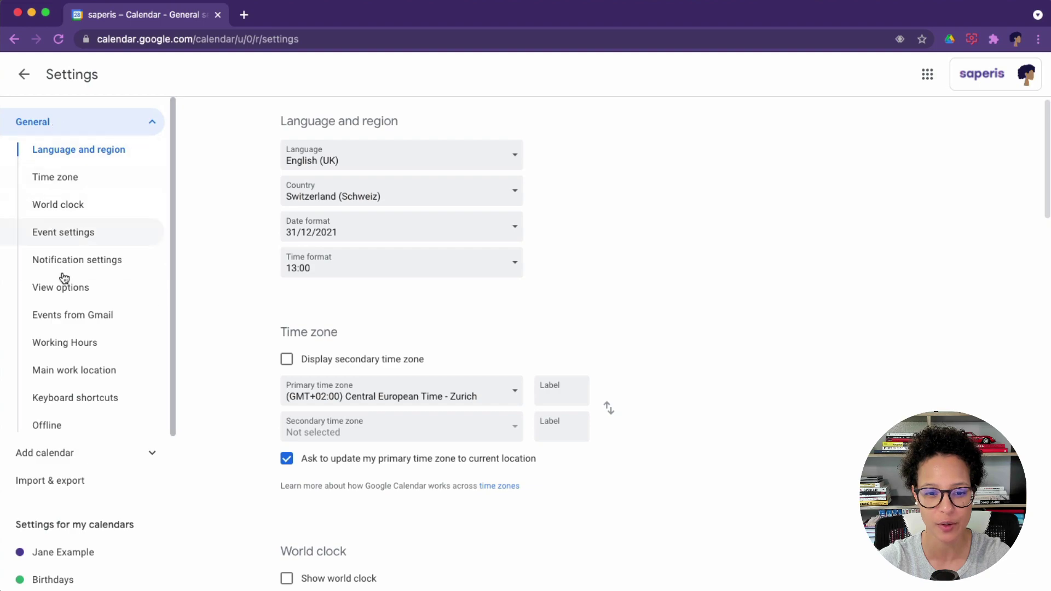
click(98, 400)
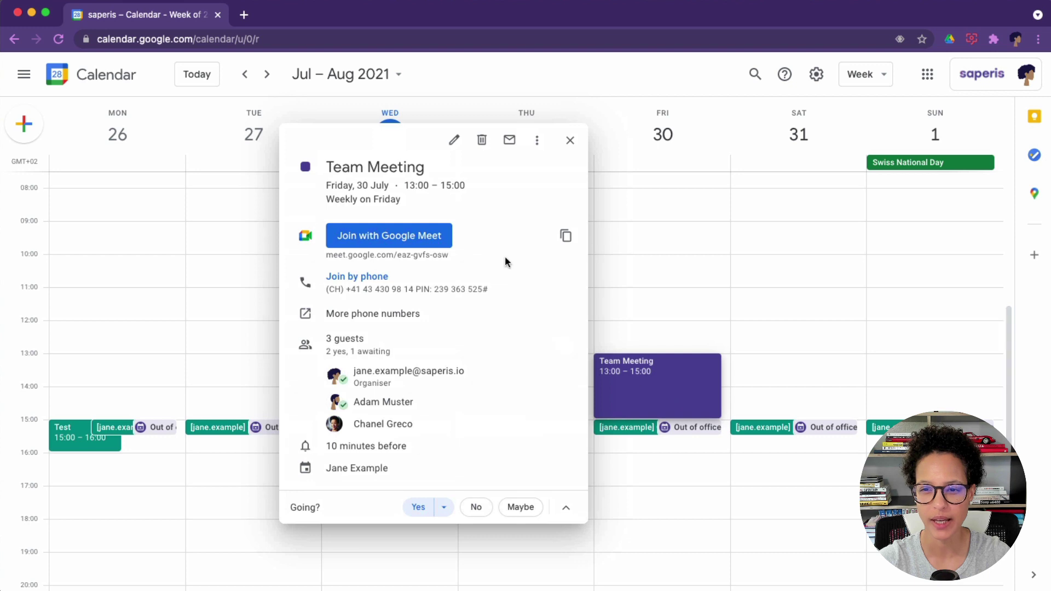
Email the Team Meeting guests the message 'Hey there...'
click(511, 140)
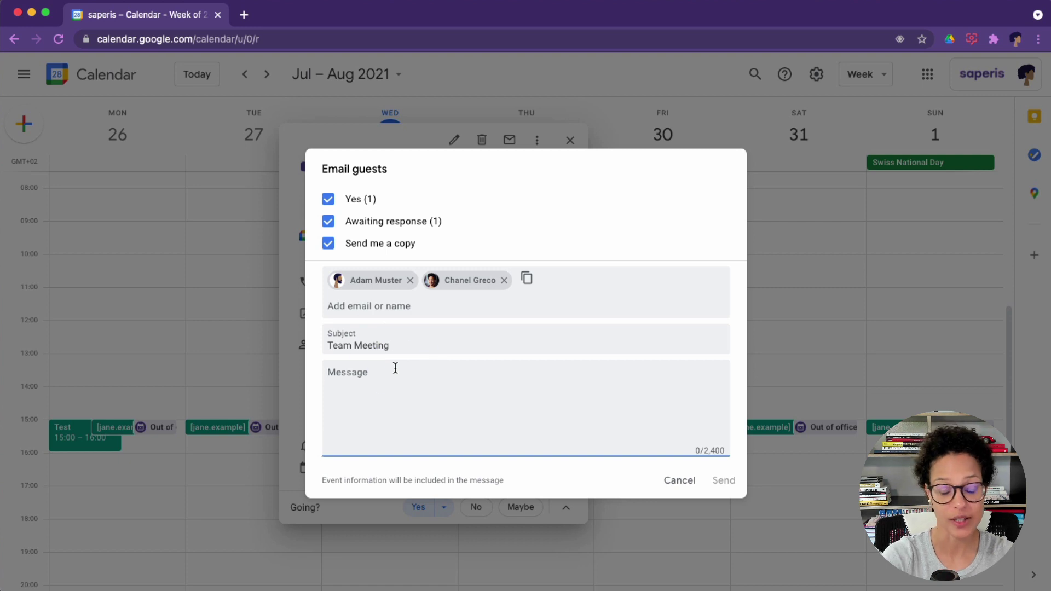
text(He the)
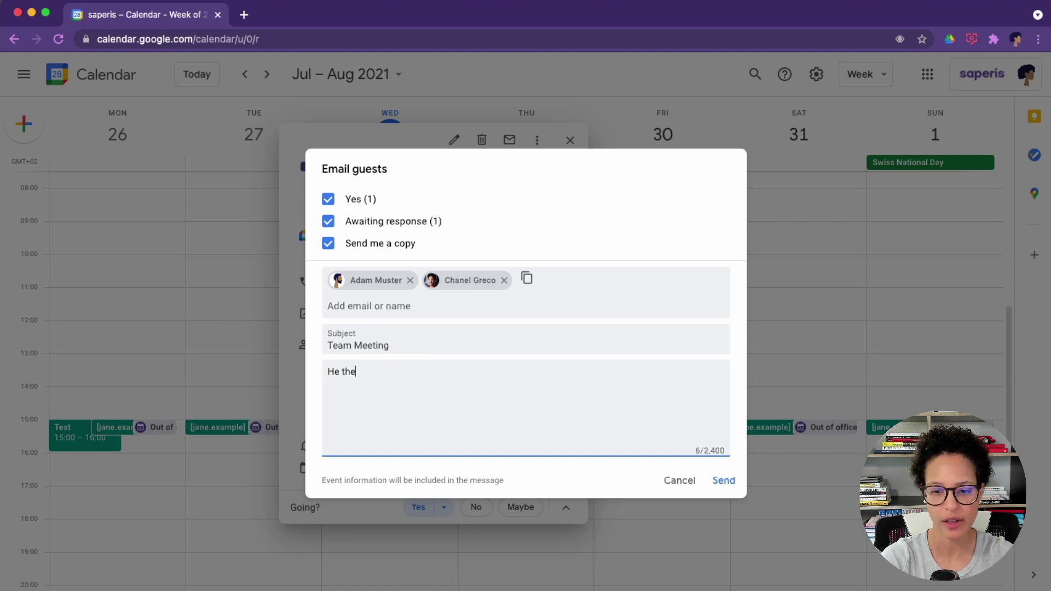
text( there...)
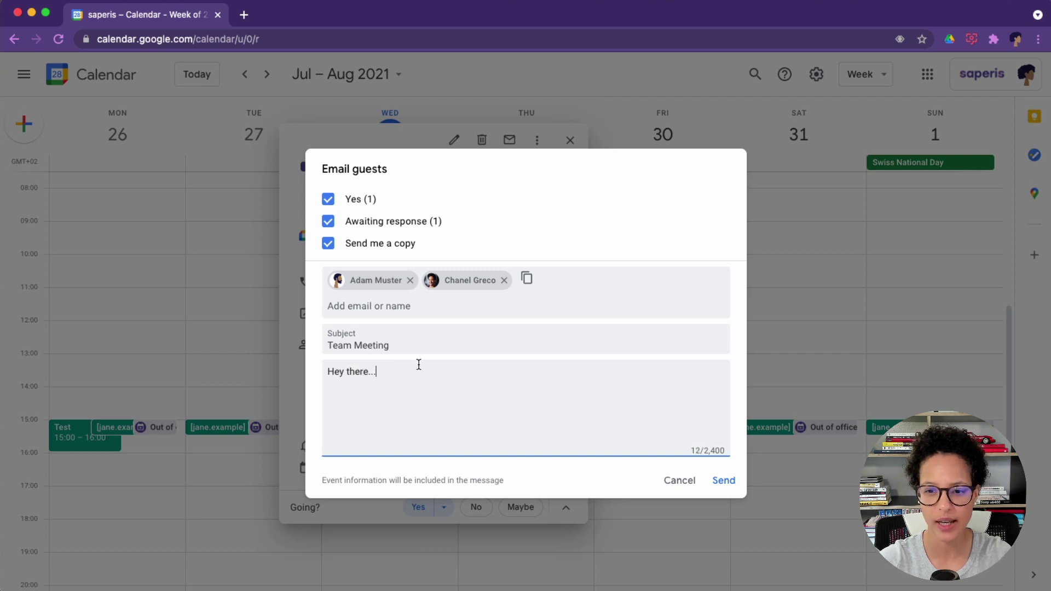
click(726, 480)
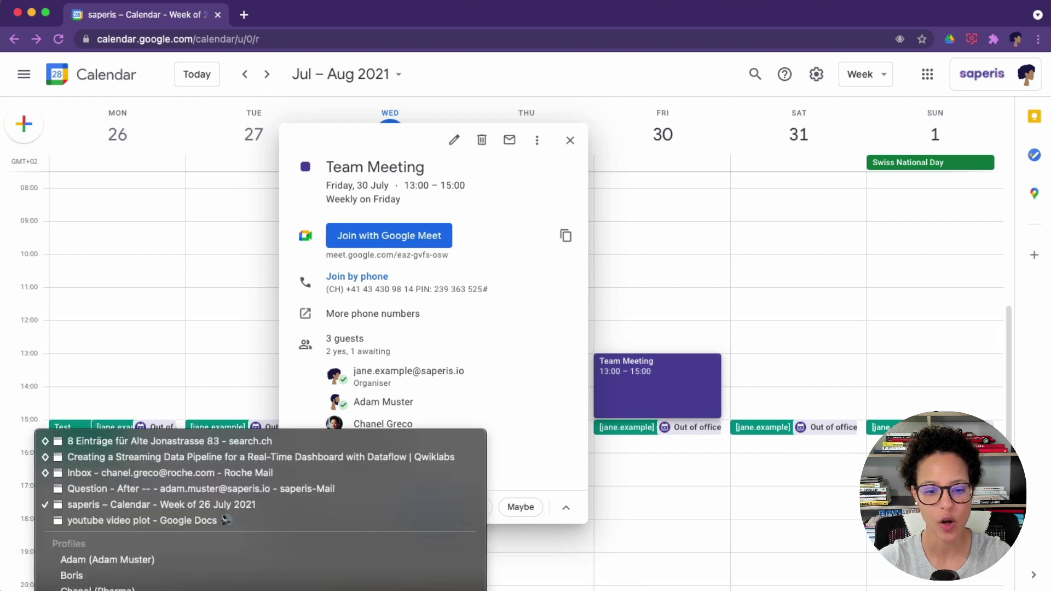
In the guest's Gmail inbox, open the Team Meeting email and read its 'Hey there...' message
click(114, 558)
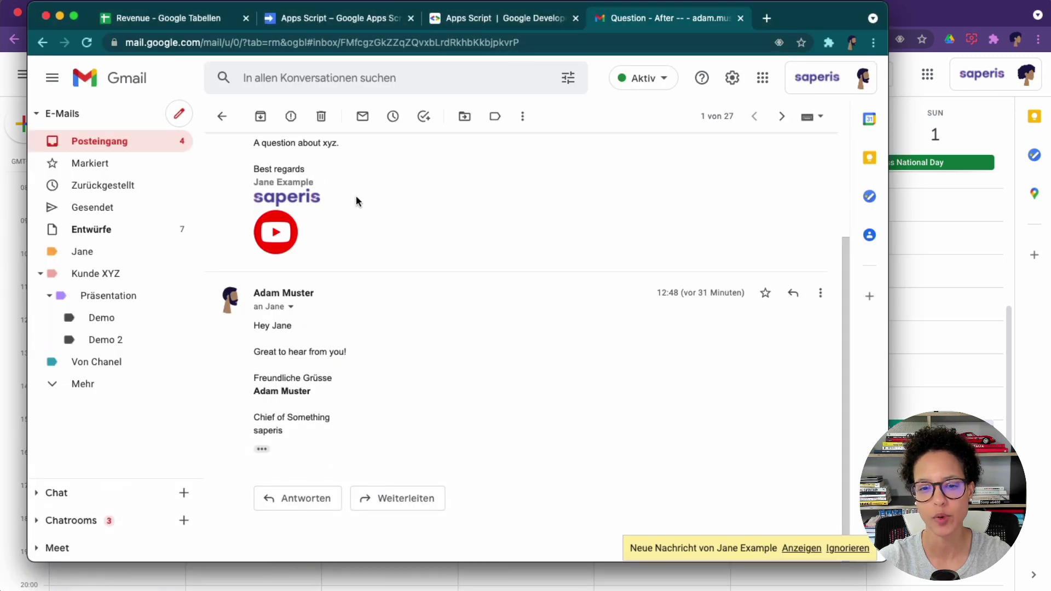
click(155, 140)
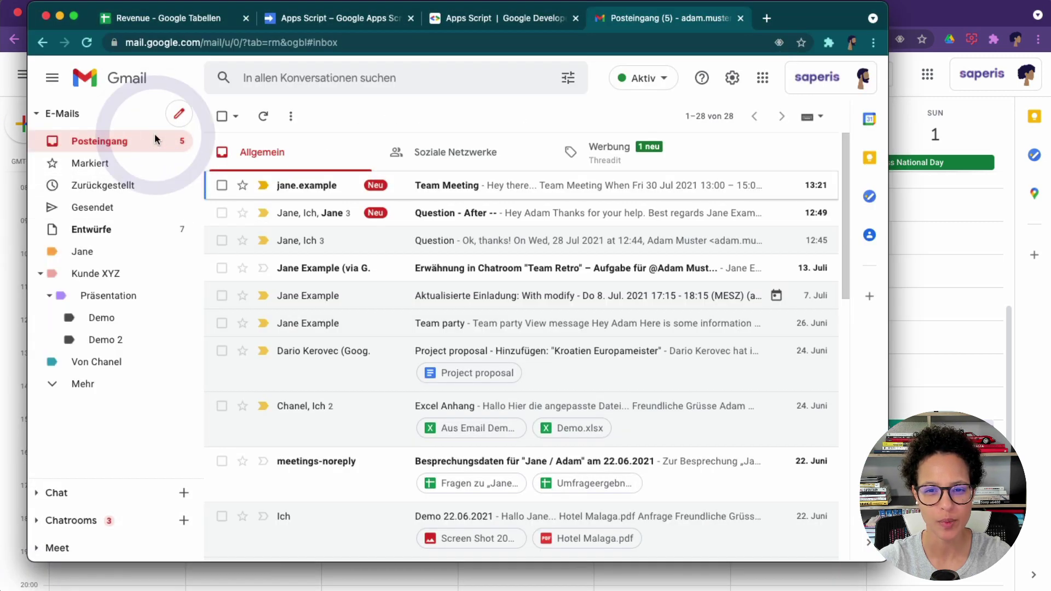
click(332, 190)
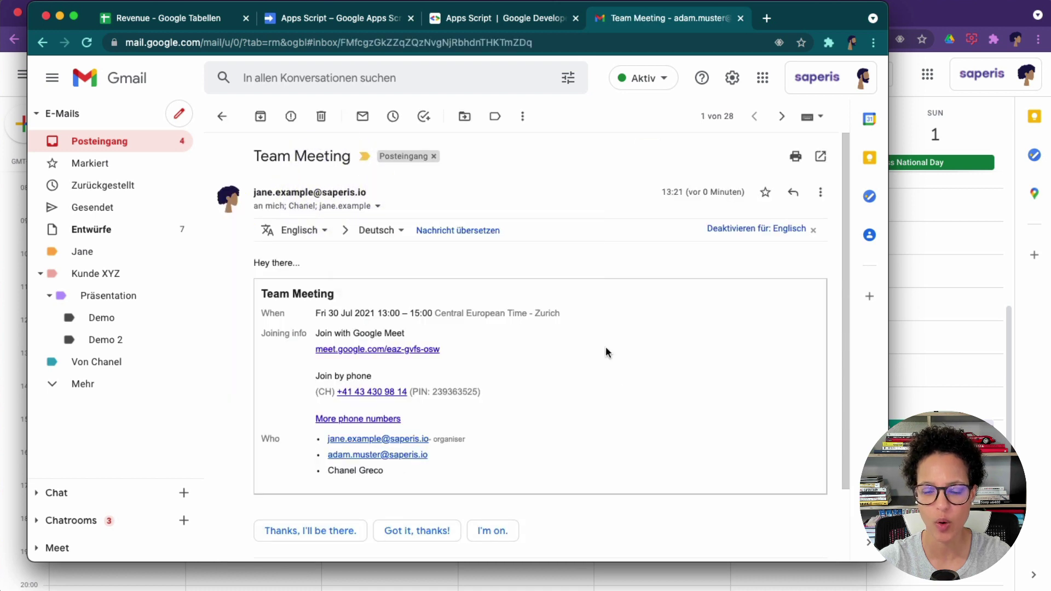
drag(246, 261, 320, 260)
scroll(570, 415, down, 2)
scroll(570, 419, up, 2)
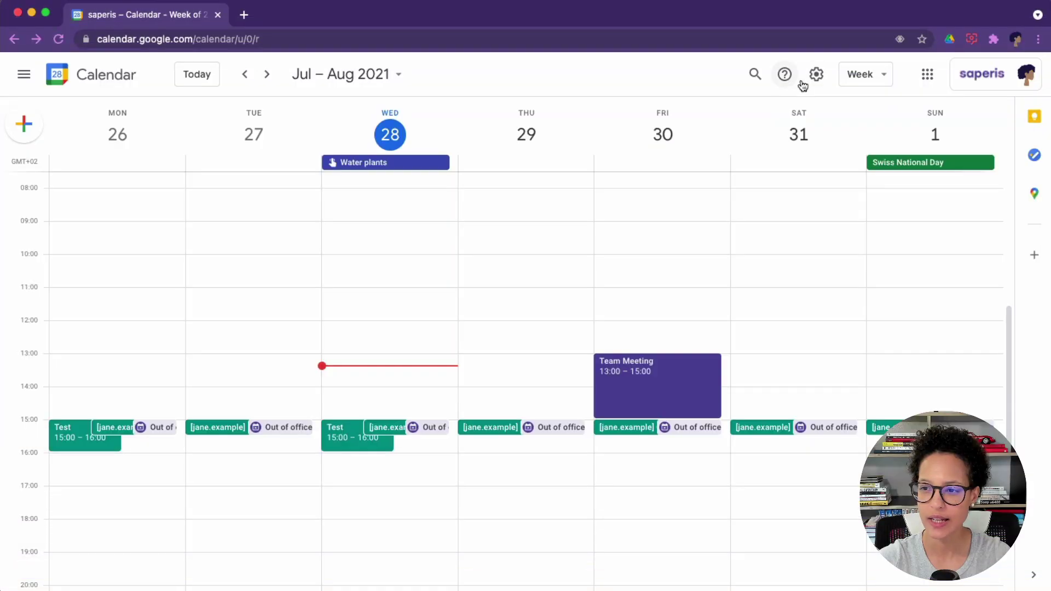
click(814, 77)
click(818, 113)
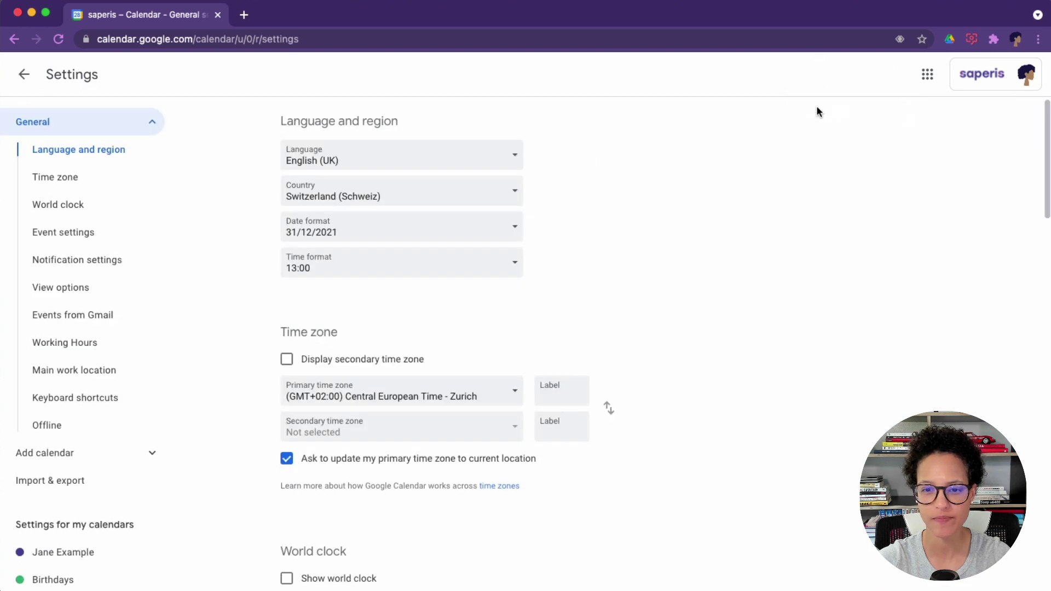
scroll(722, 244, down, 1)
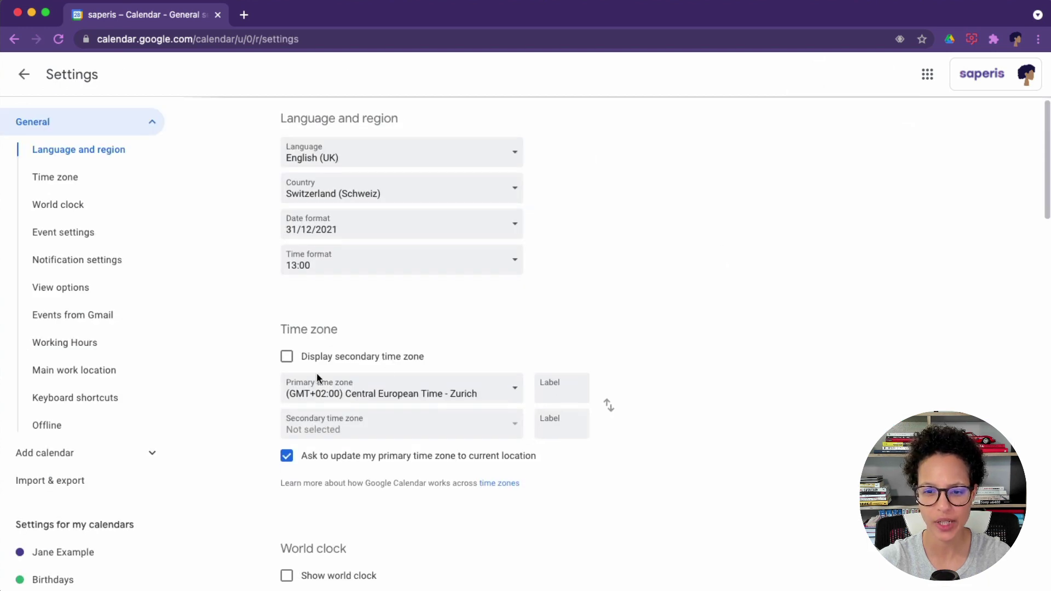
click(287, 359)
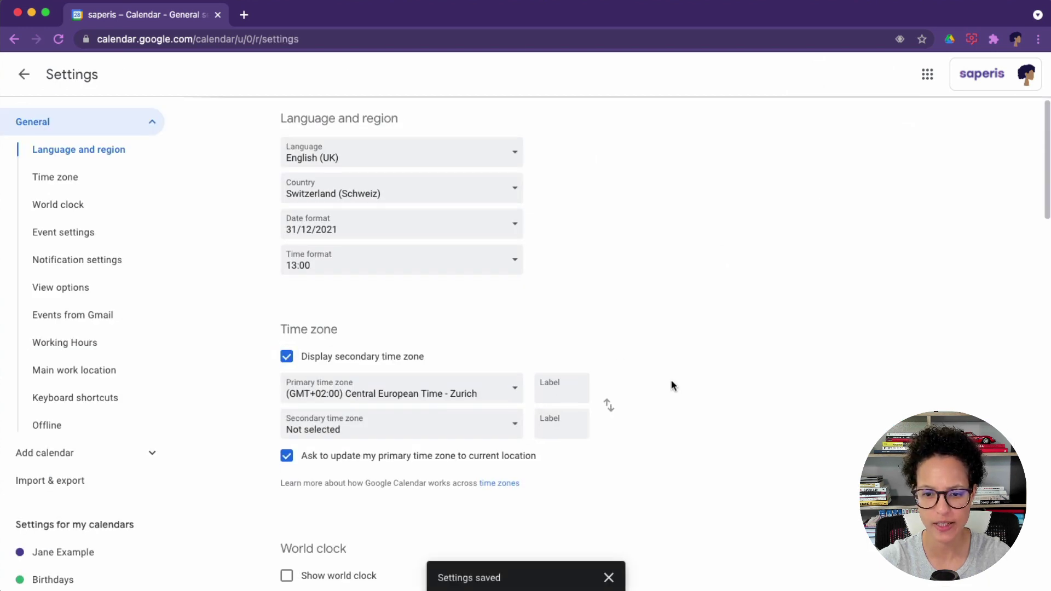
scroll(672, 386, down, 3)
scroll(671, 384, up, 3)
click(455, 328)
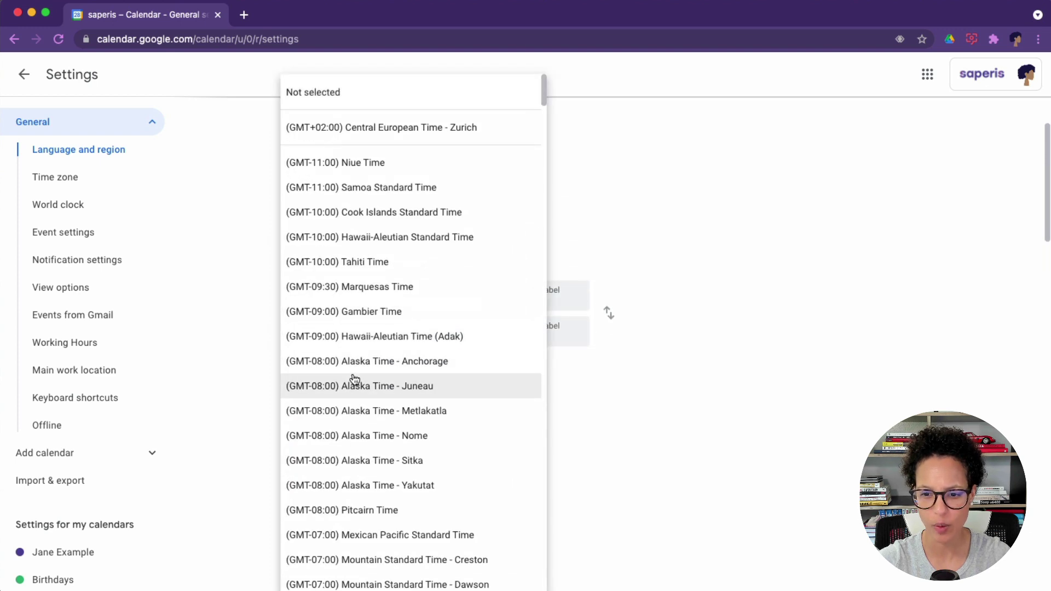
click(360, 340)
click(544, 339)
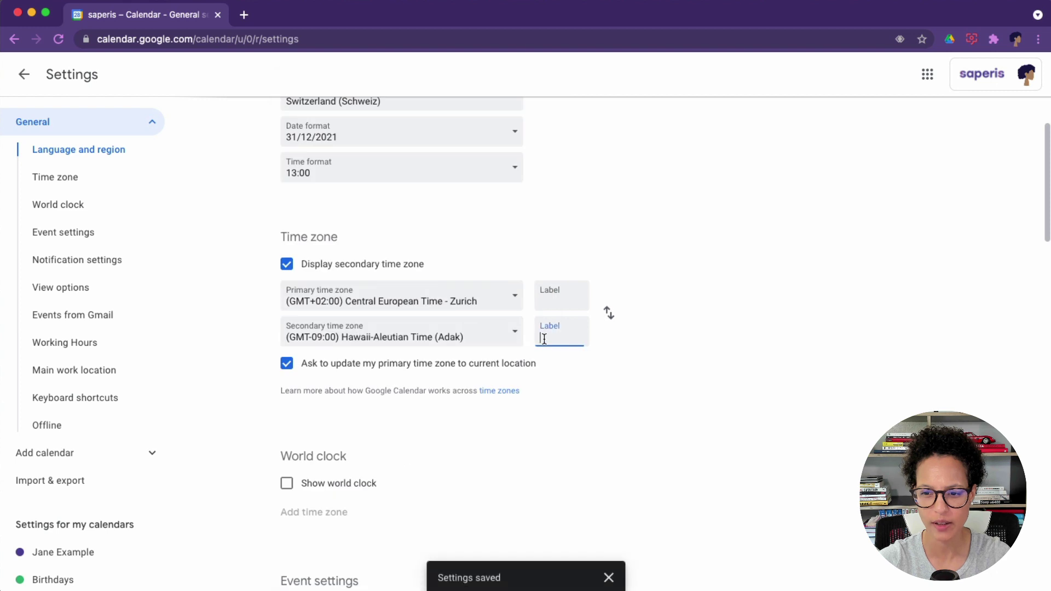
text(HW)
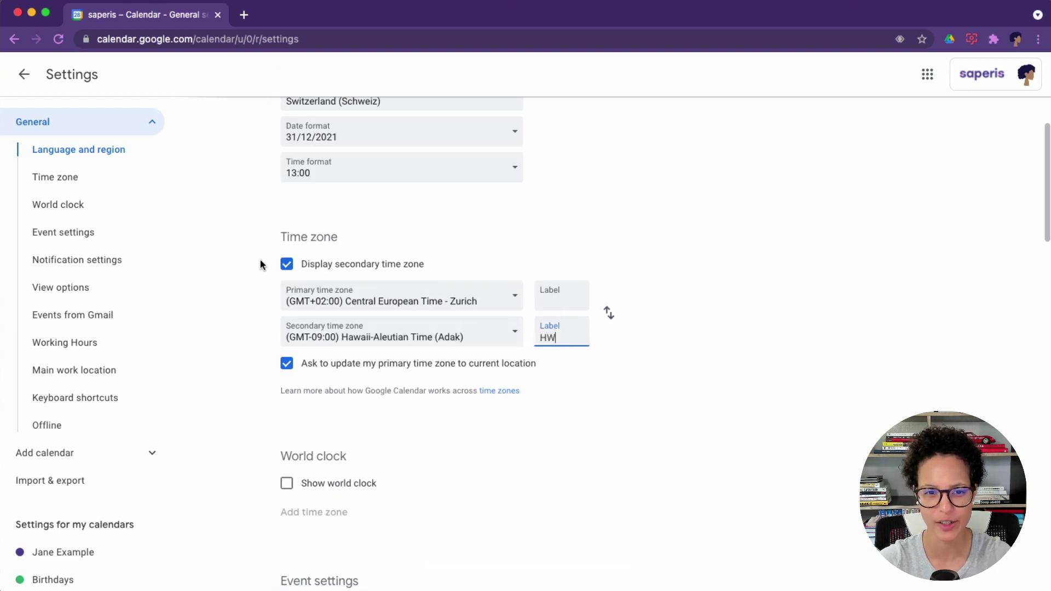
click(28, 77)
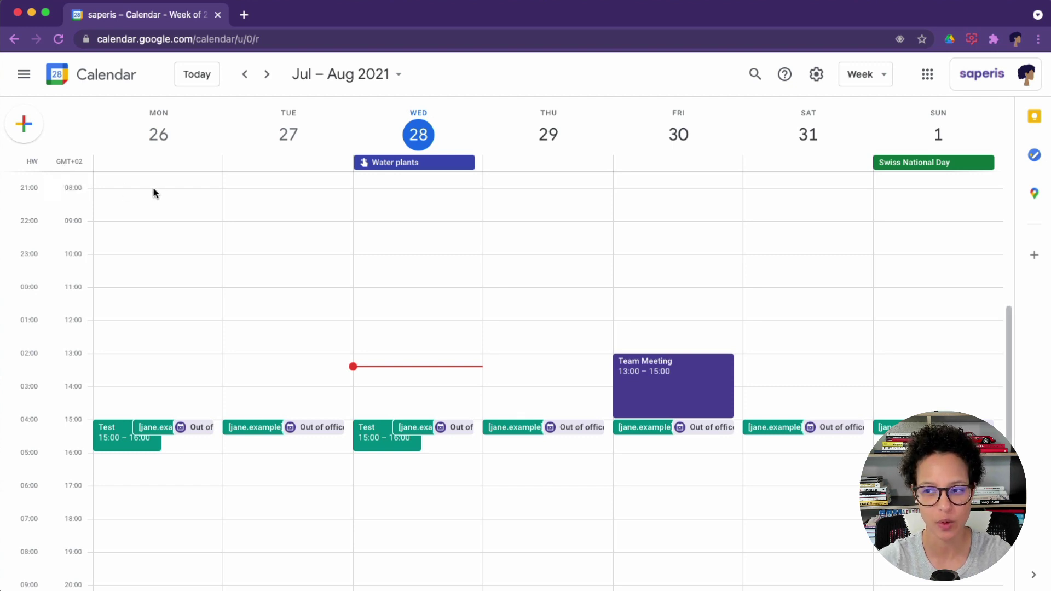
click(816, 75)
click(821, 111)
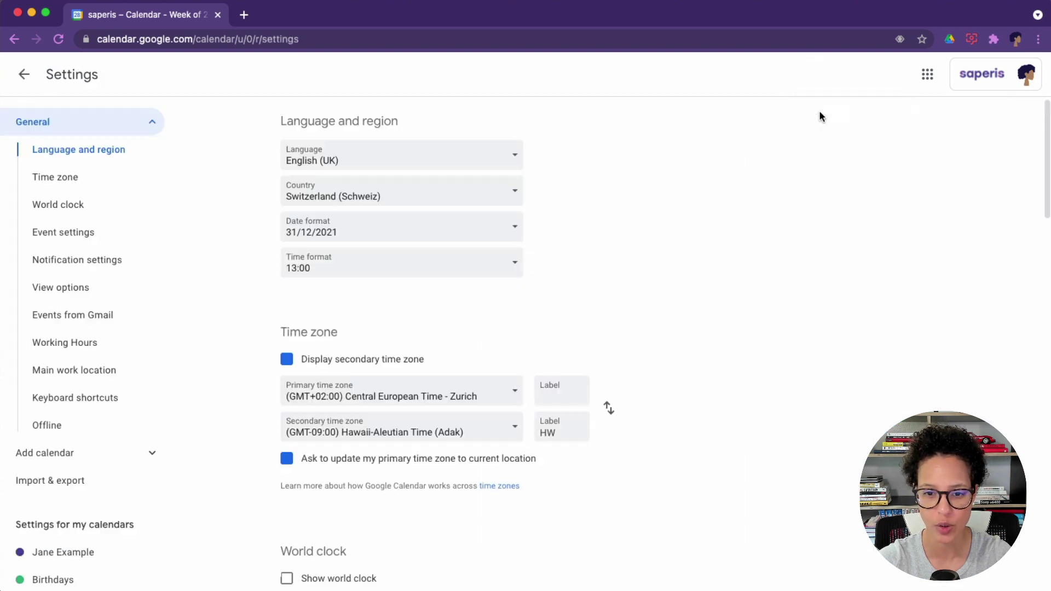
click(287, 359)
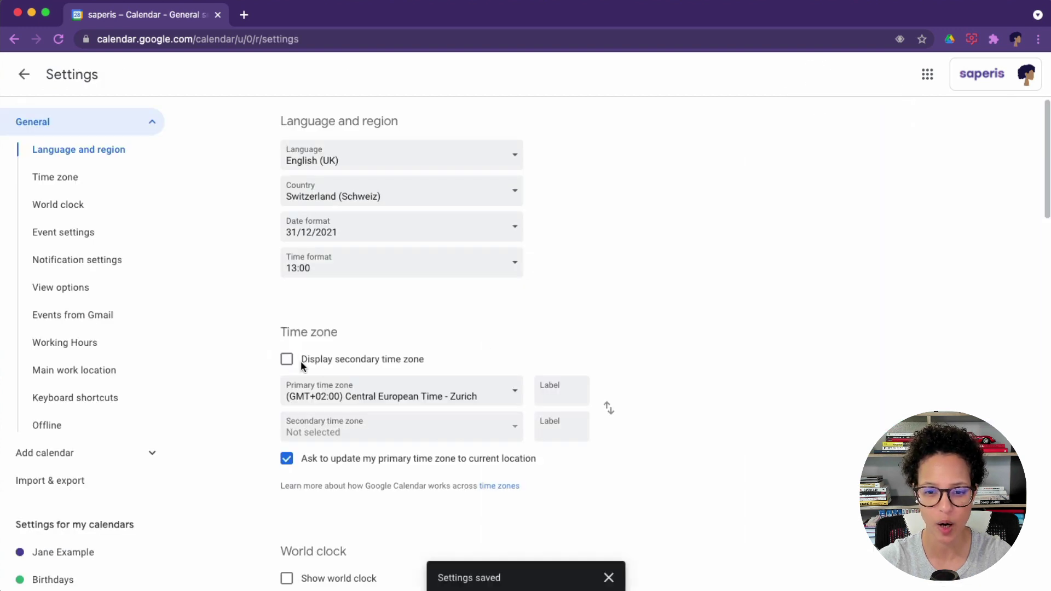
click(24, 74)
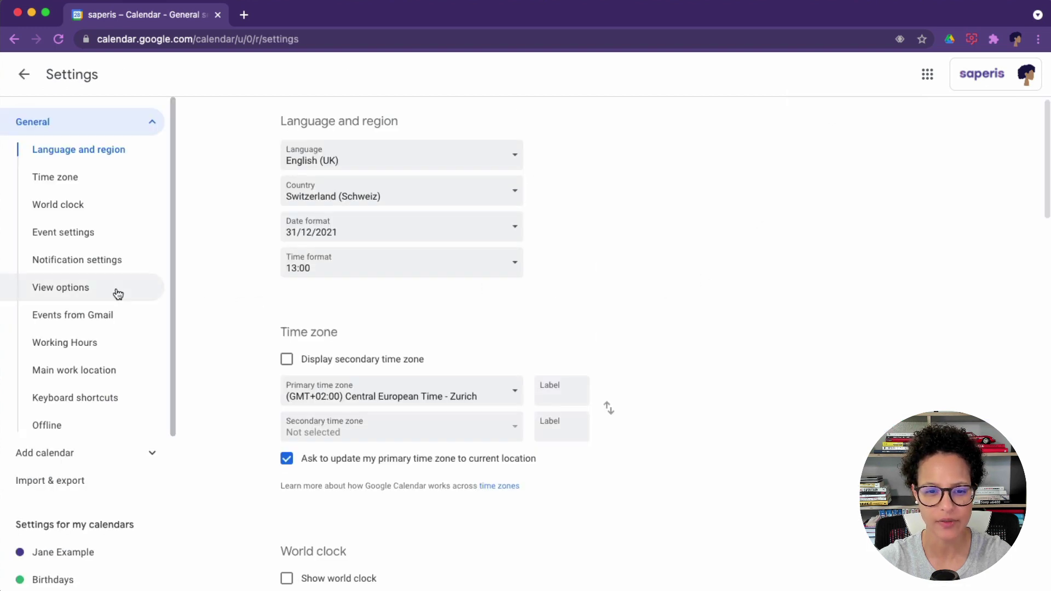
In View options, set the custom view to 3 days and keep weeks starting on Monday
click(82, 286)
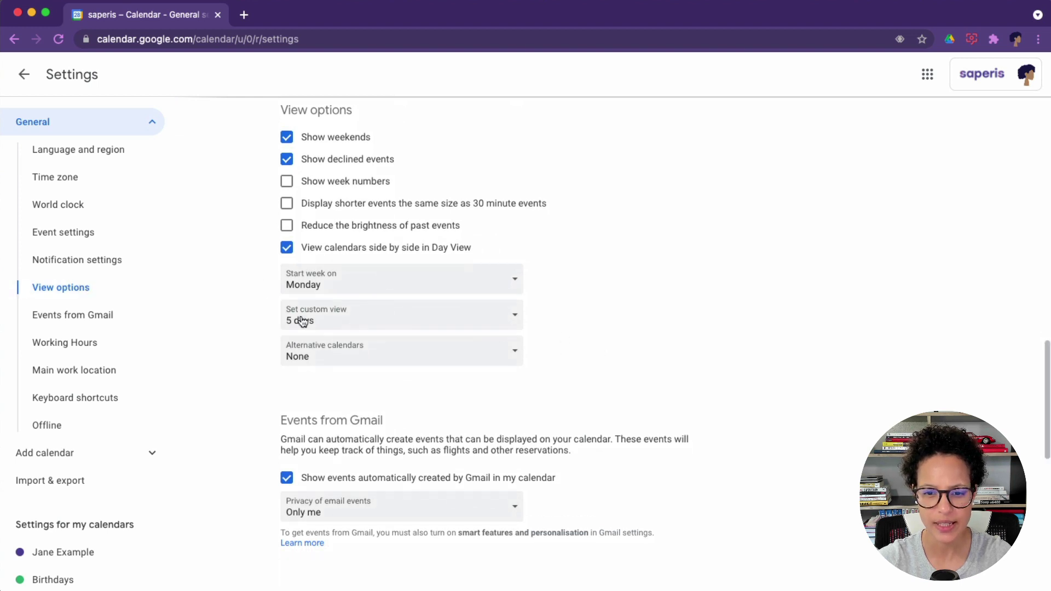
click(406, 323)
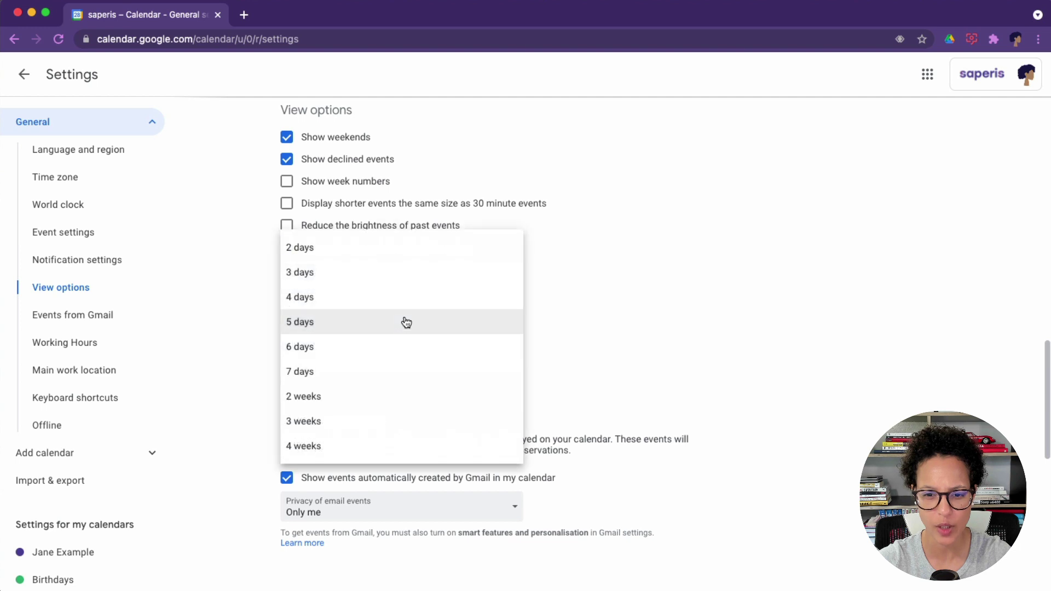
click(403, 281)
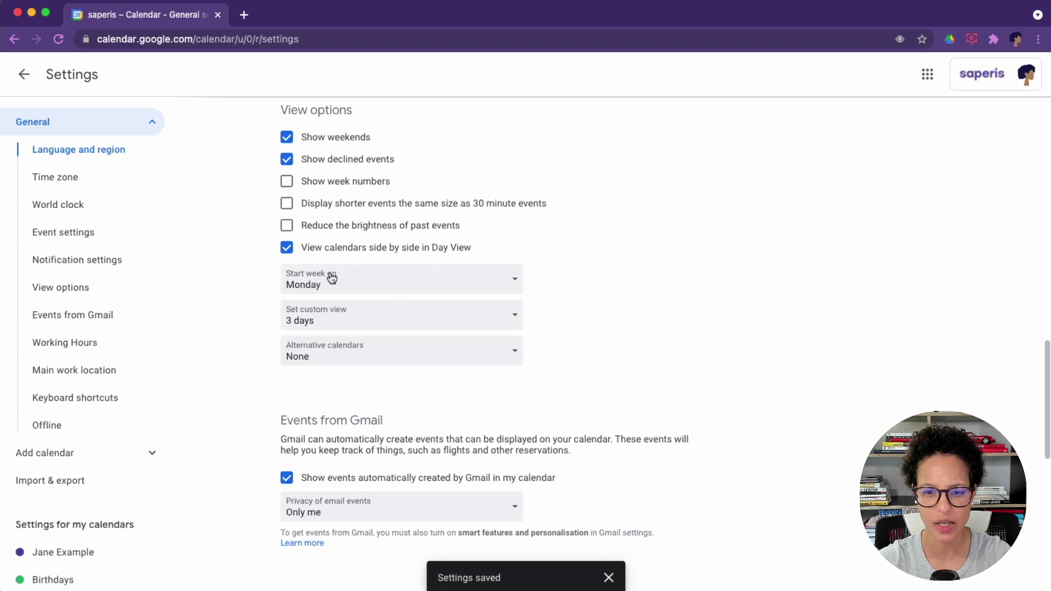
click(377, 280)
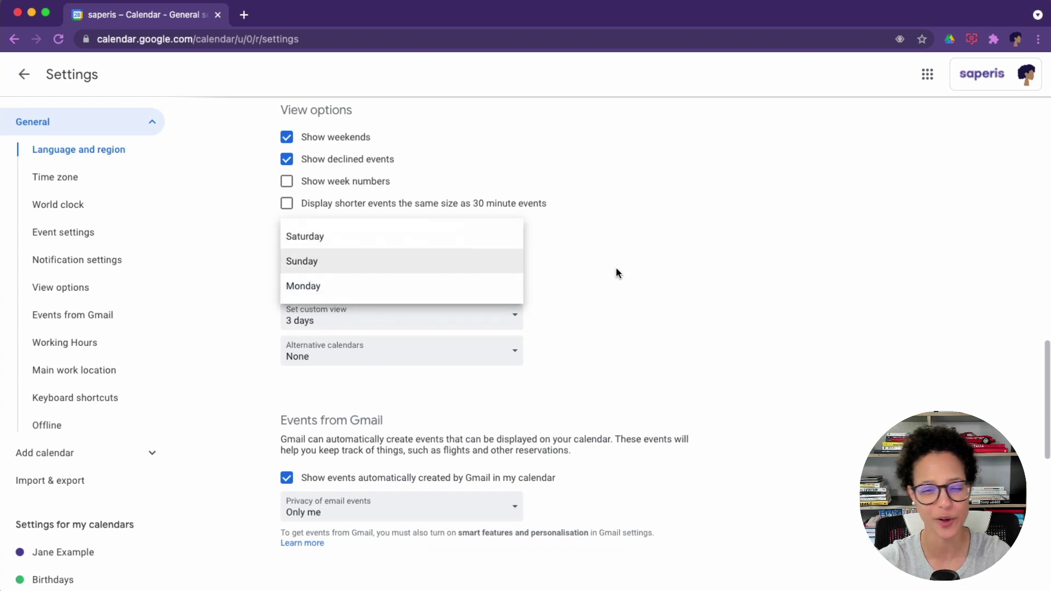
click(332, 288)
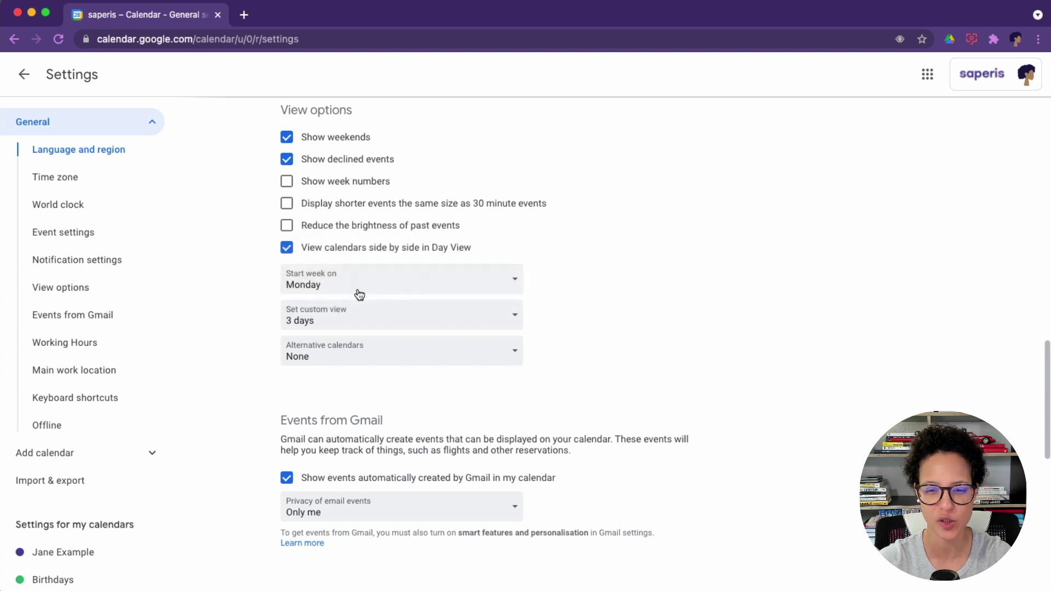
Return to the calendar and switch it to the 3 days view
click(23, 74)
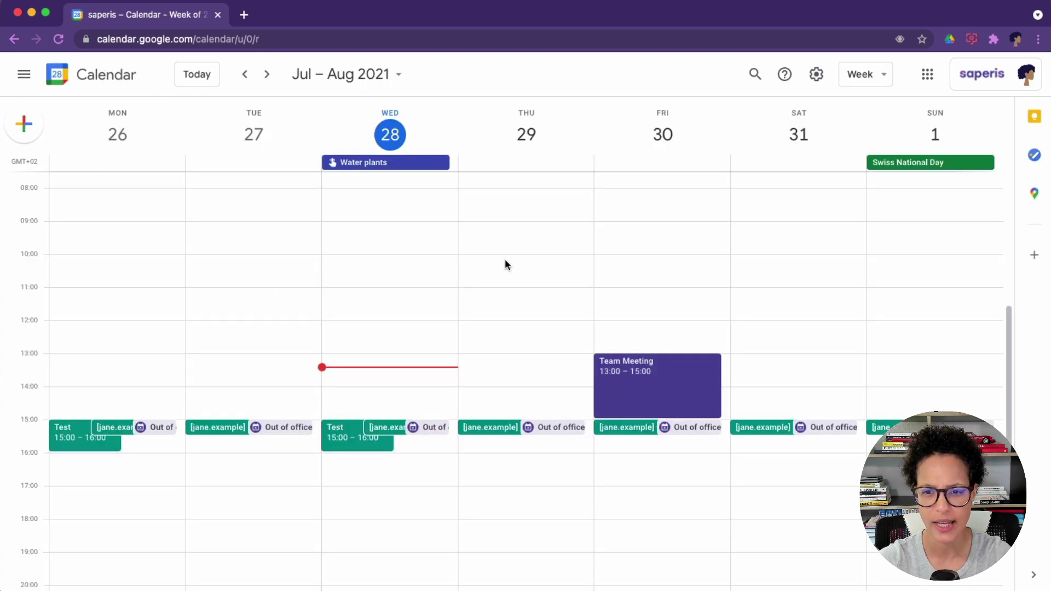
click(883, 78)
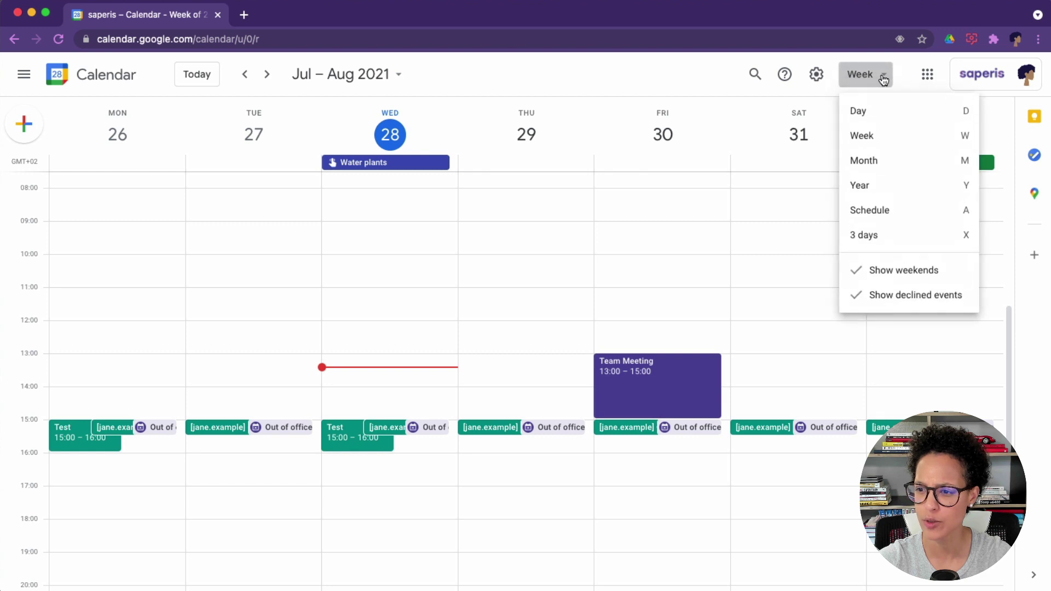
click(890, 242)
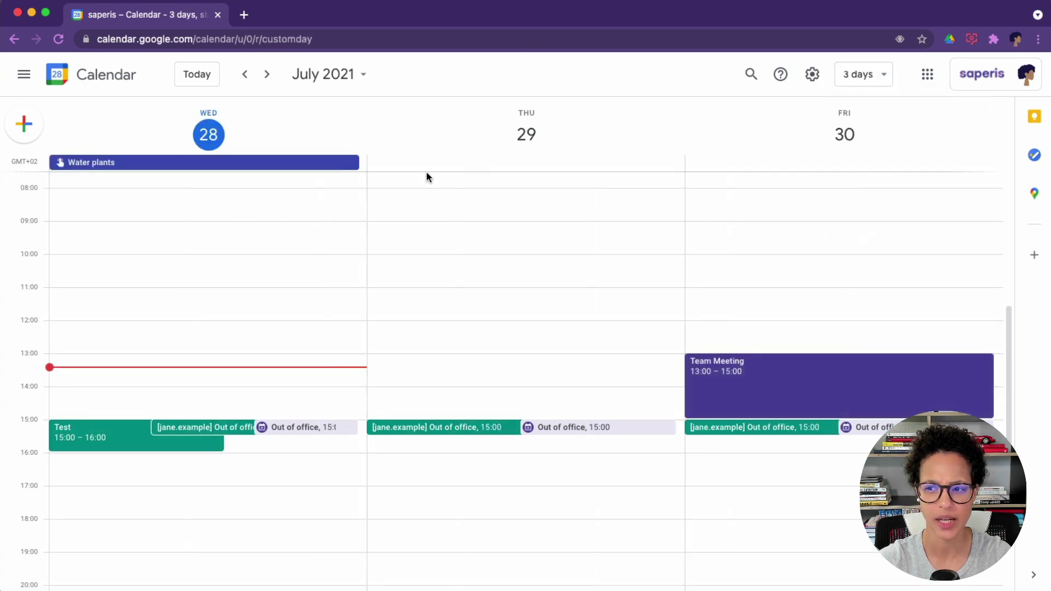
Change the custom view to 2 days in View options and return to the calendar
click(880, 75)
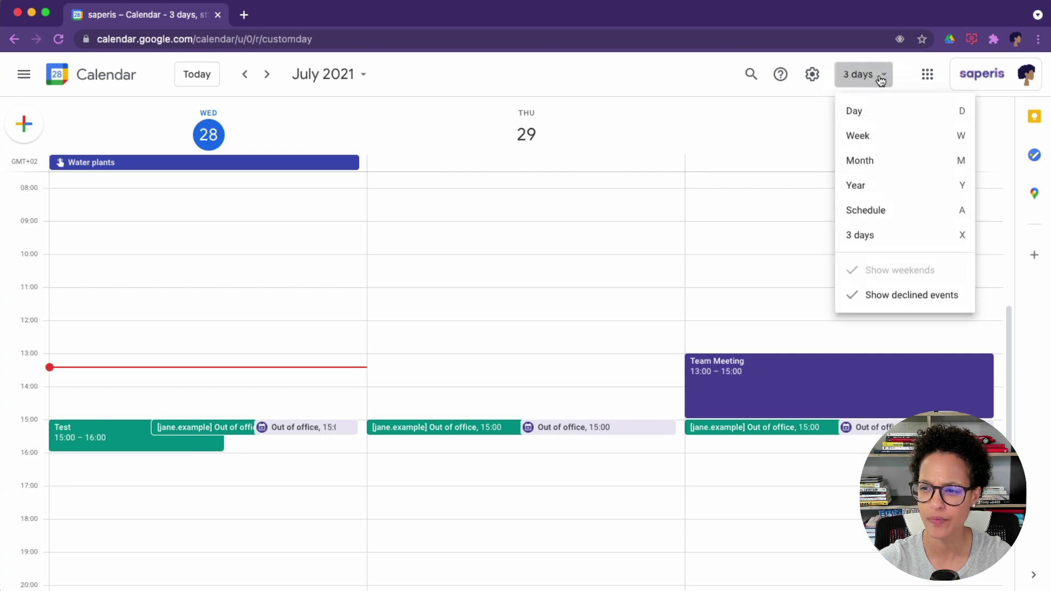
click(818, 76)
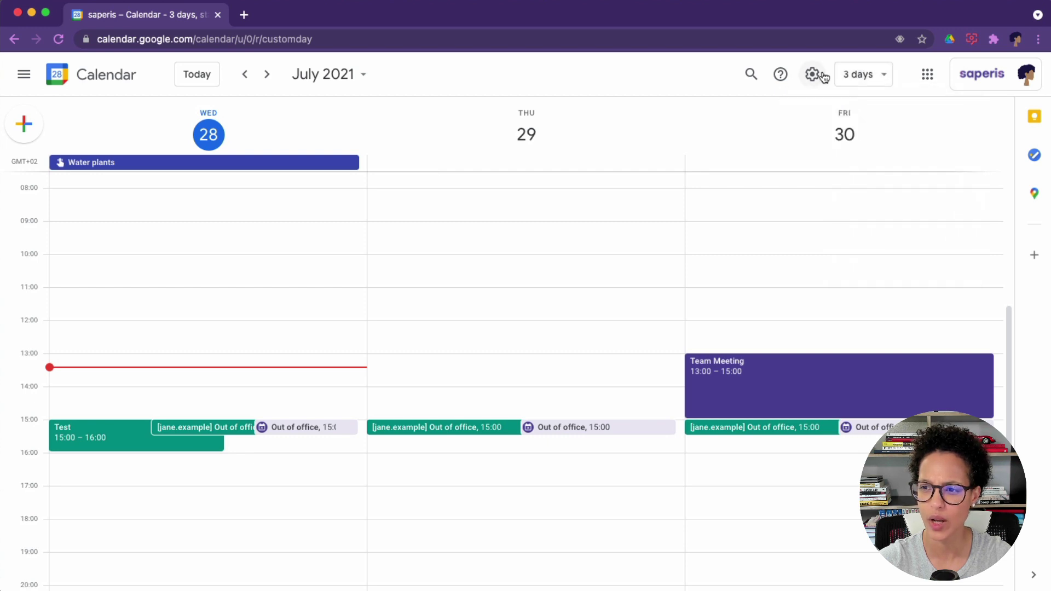
click(818, 78)
click(825, 109)
scroll(701, 353, down, 7)
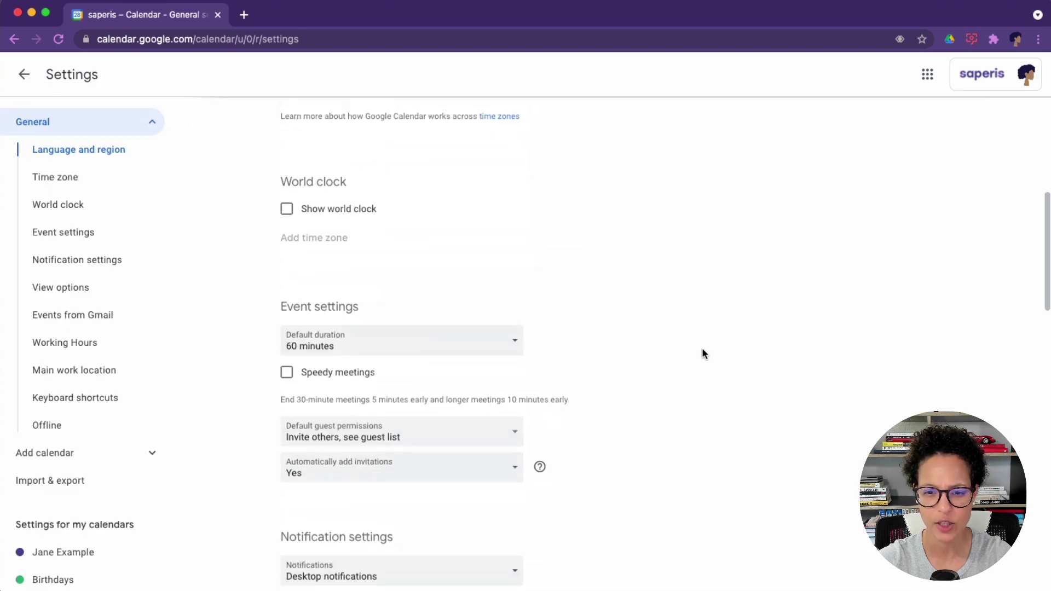
click(102, 287)
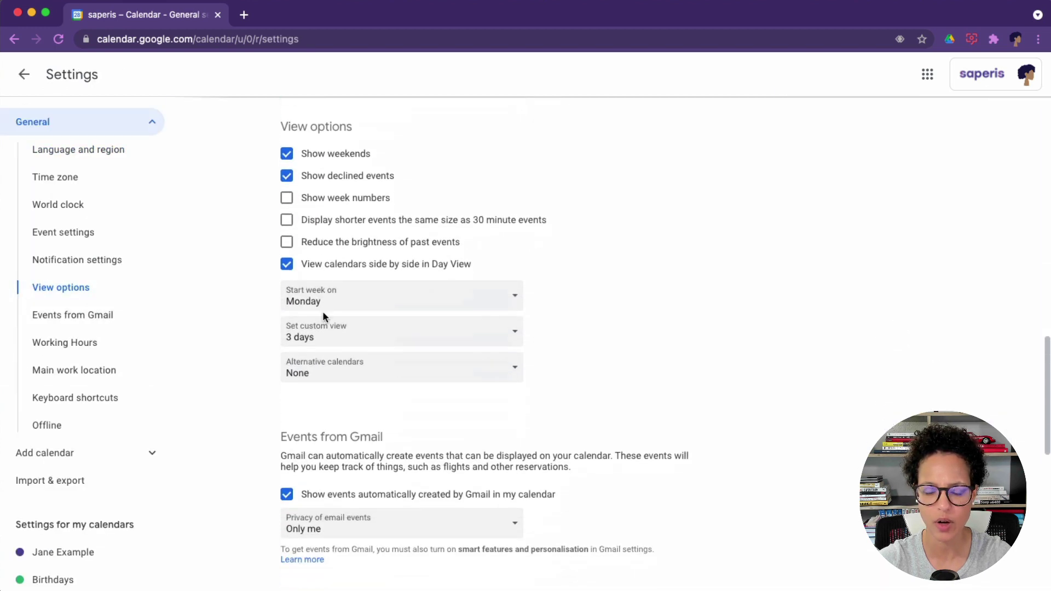
click(339, 321)
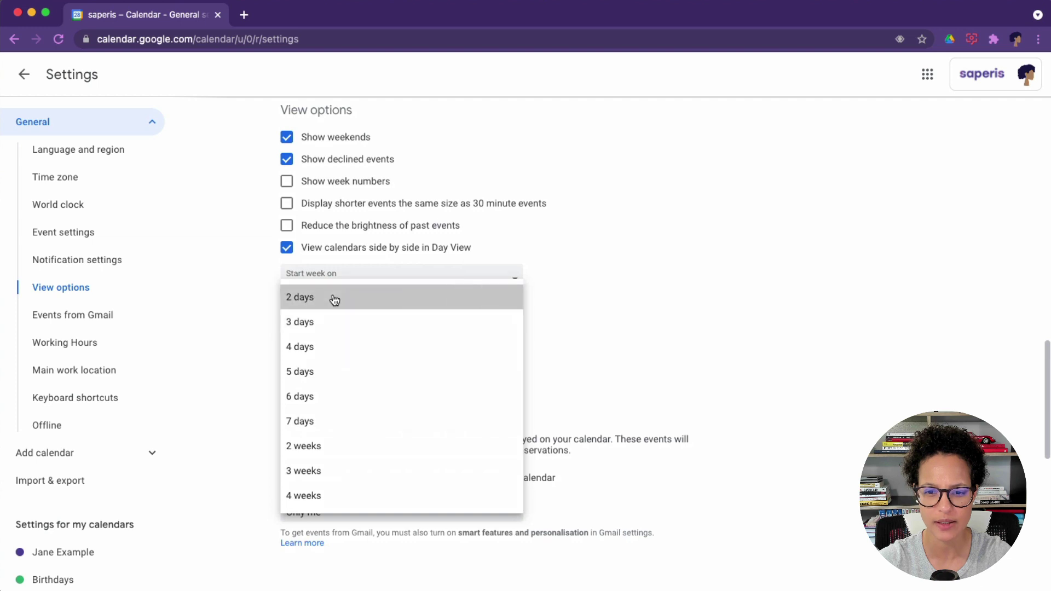
click(334, 297)
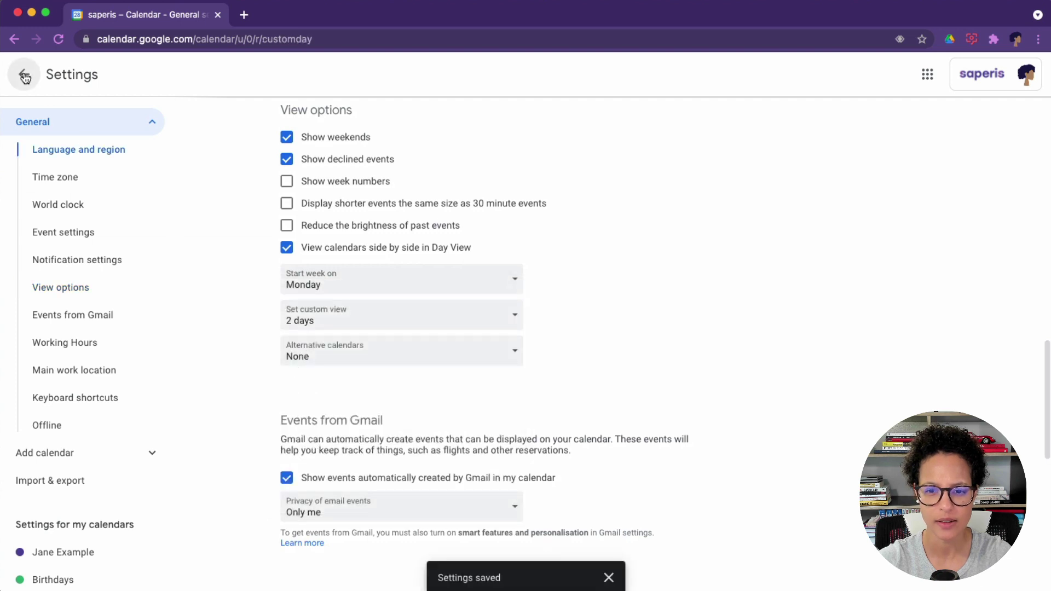
click(22, 75)
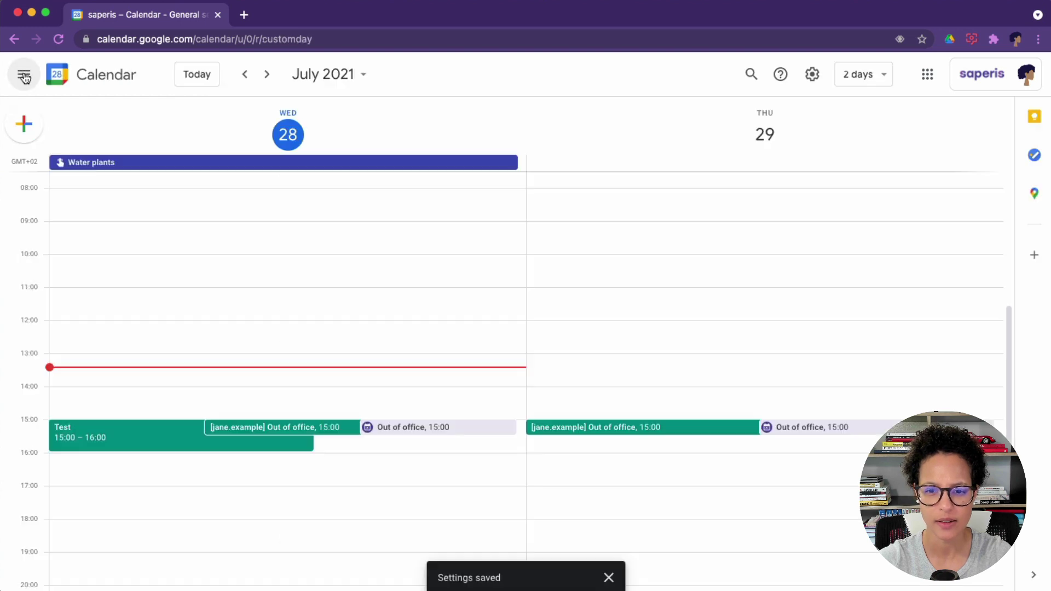
click(880, 75)
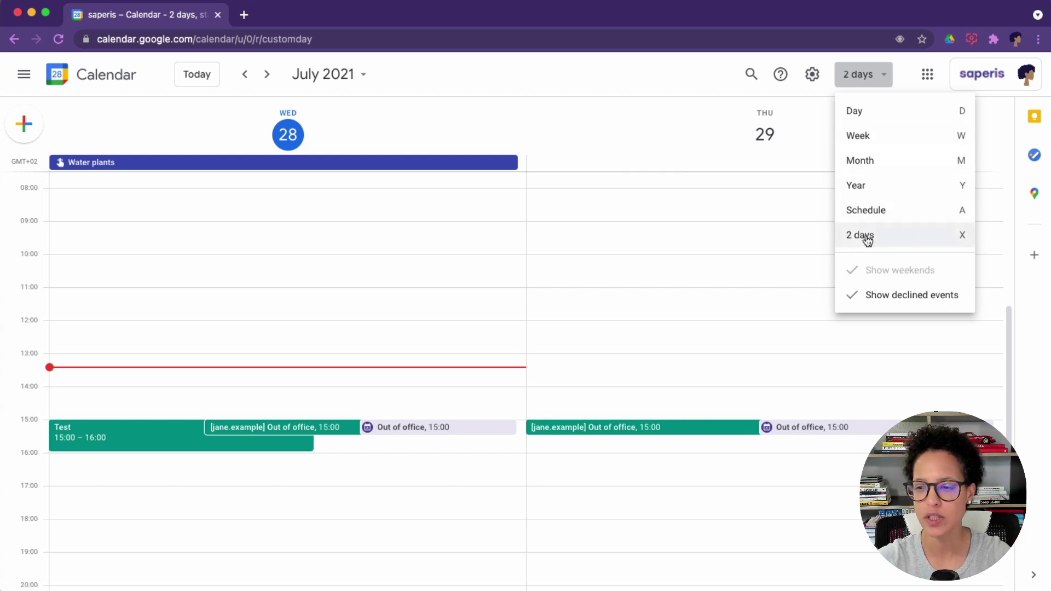
Switch back to Week view with W and untick Show weekends to show Monday–Friday only
click(604, 86)
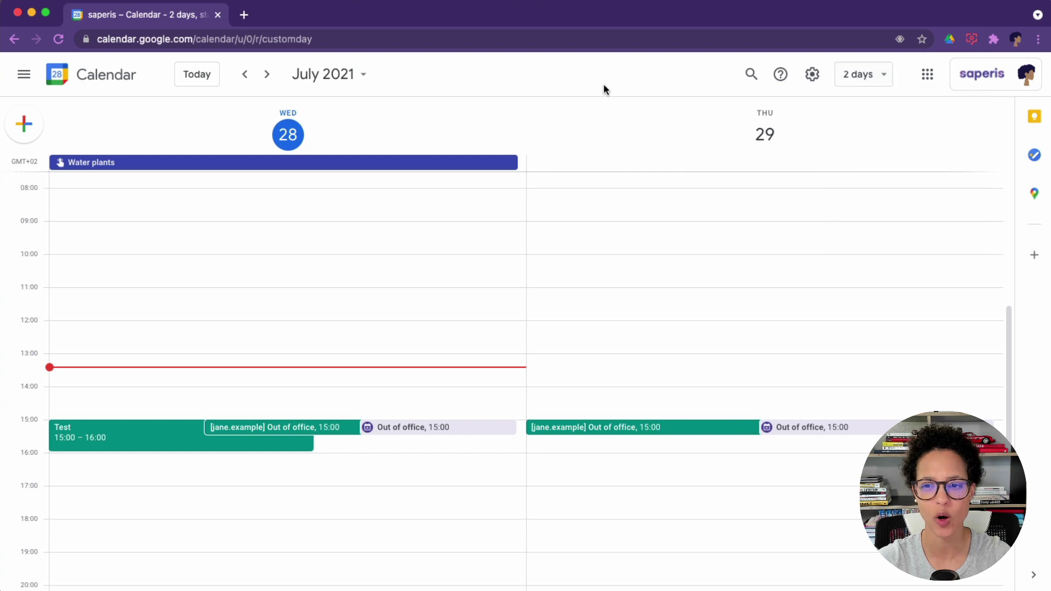
key(w)
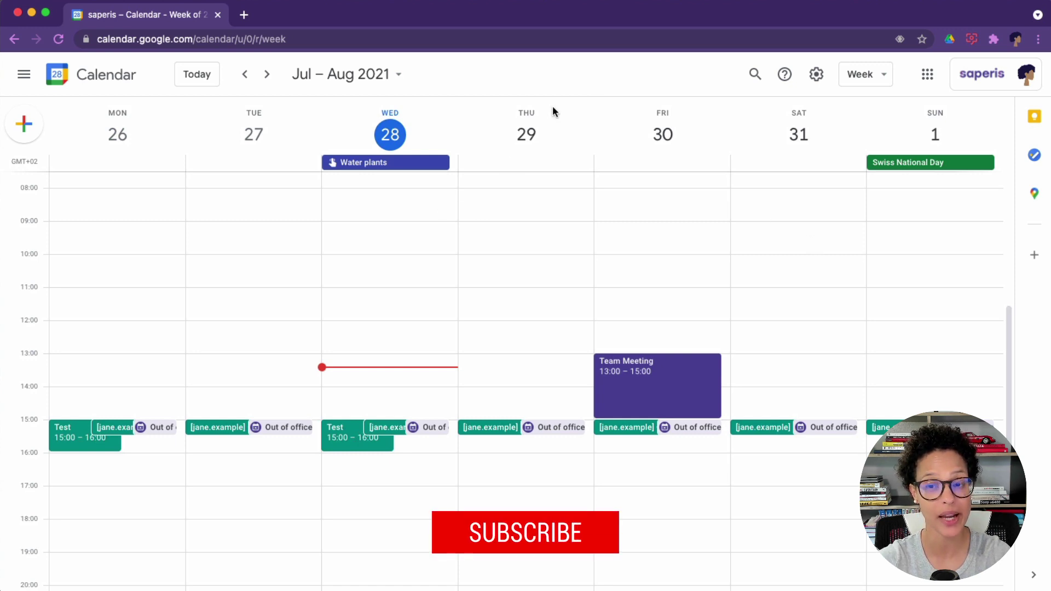
click(880, 75)
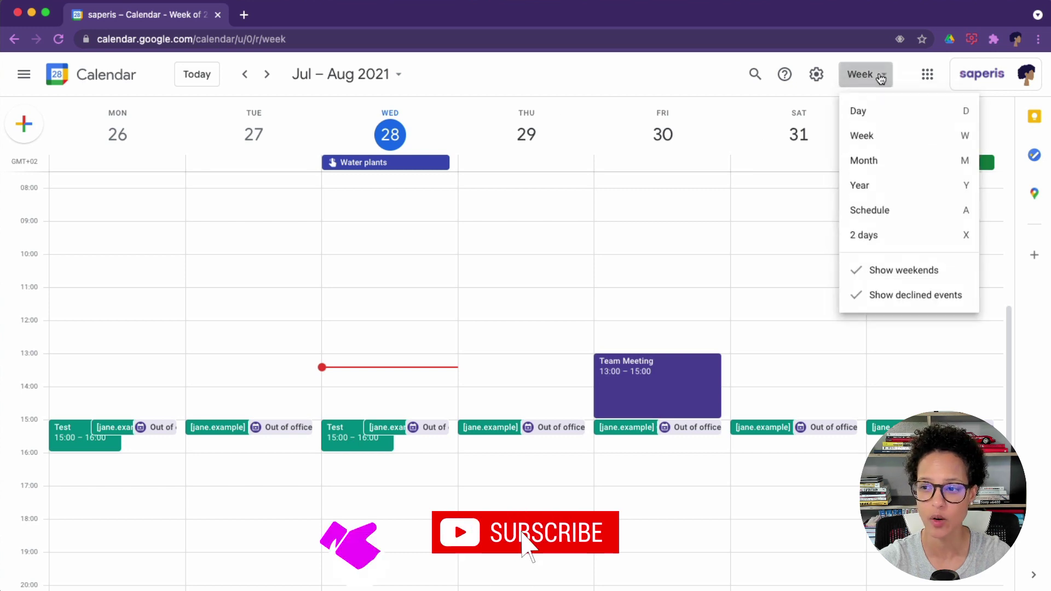
click(866, 270)
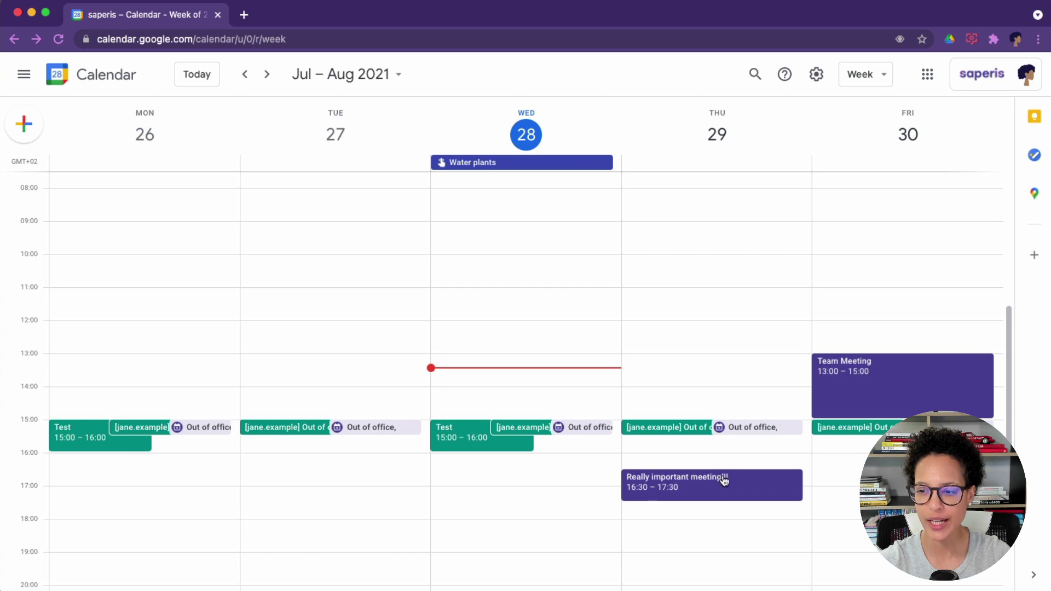
Toggle the personal calendar off and on, then colour 'Really important meeting!!!' Tomato red
click(24, 74)
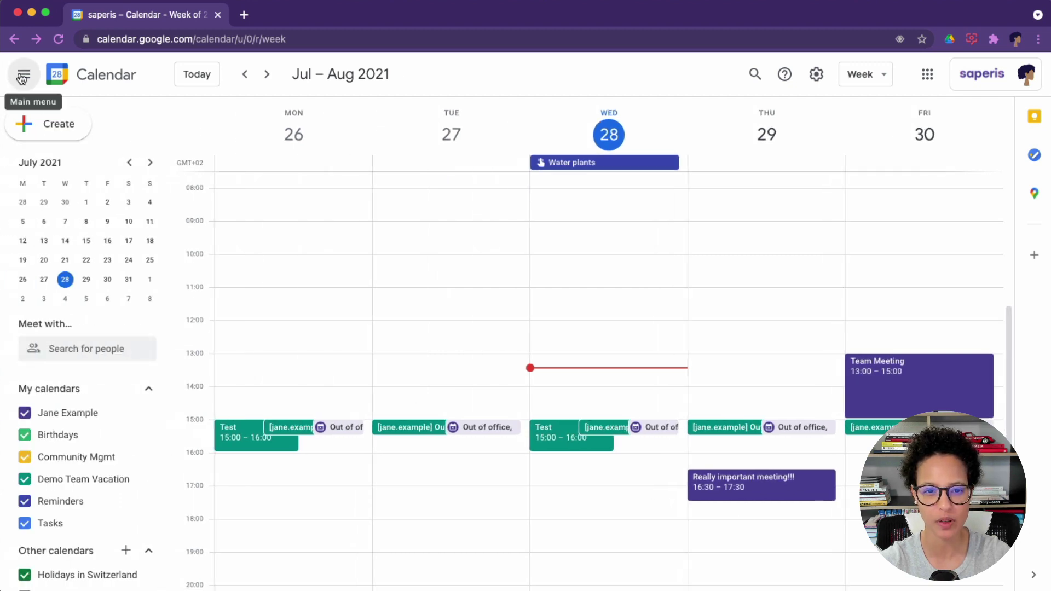
click(26, 413)
click(25, 414)
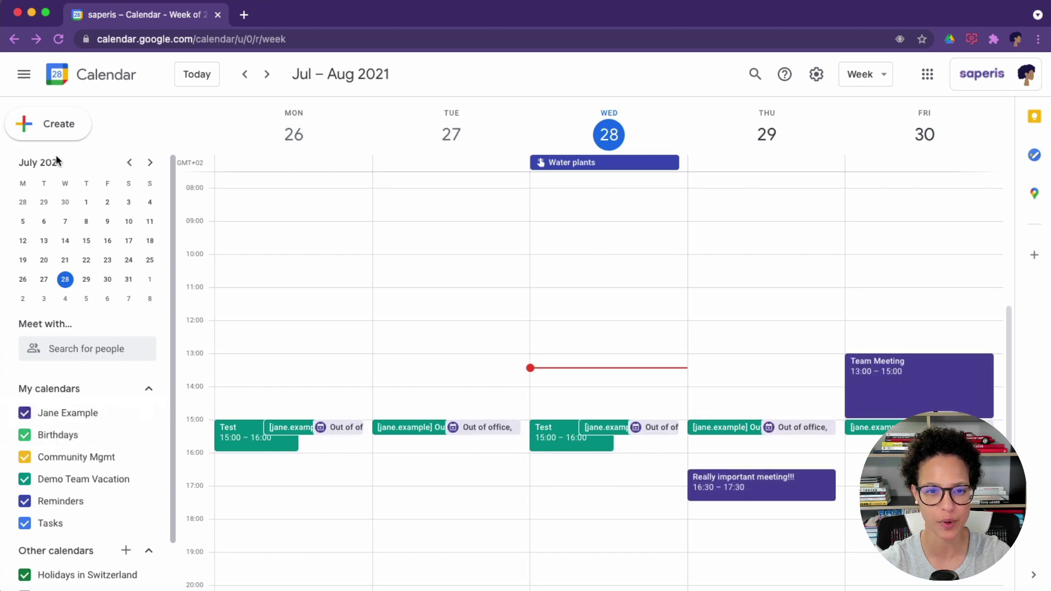
click(24, 74)
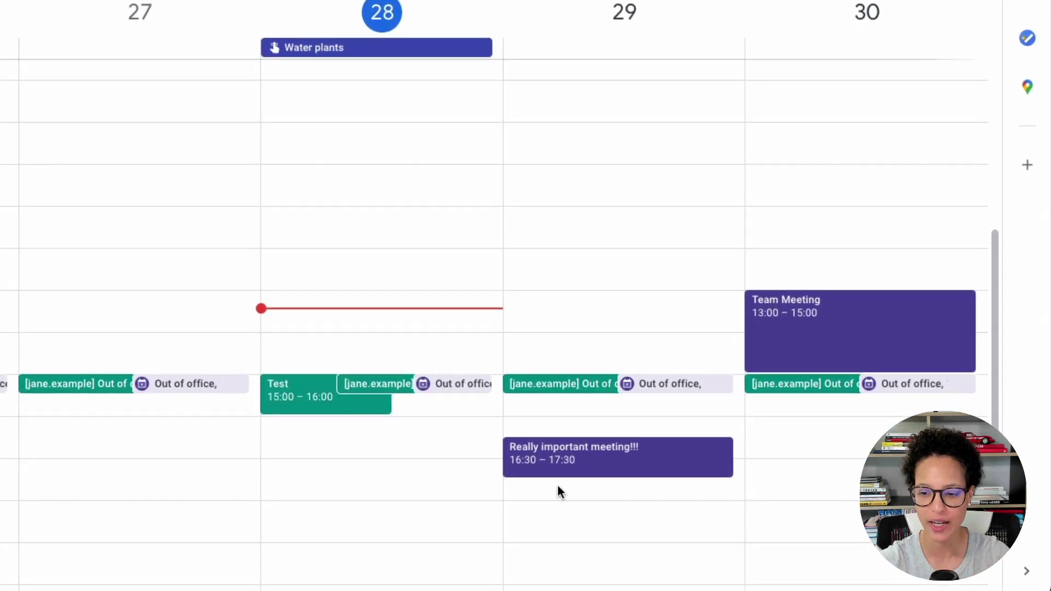
right_click(586, 476)
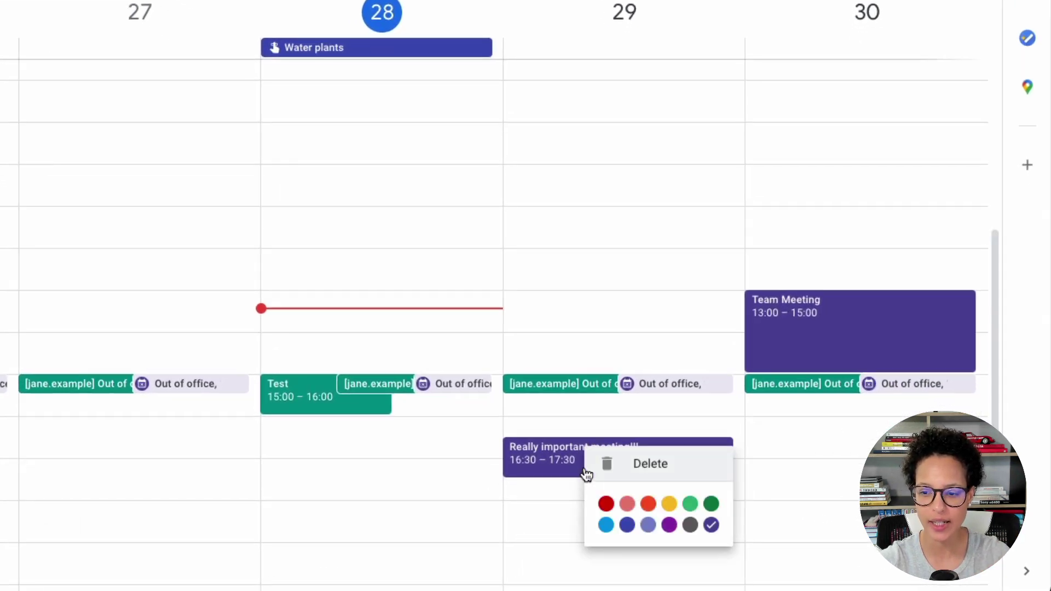
click(606, 504)
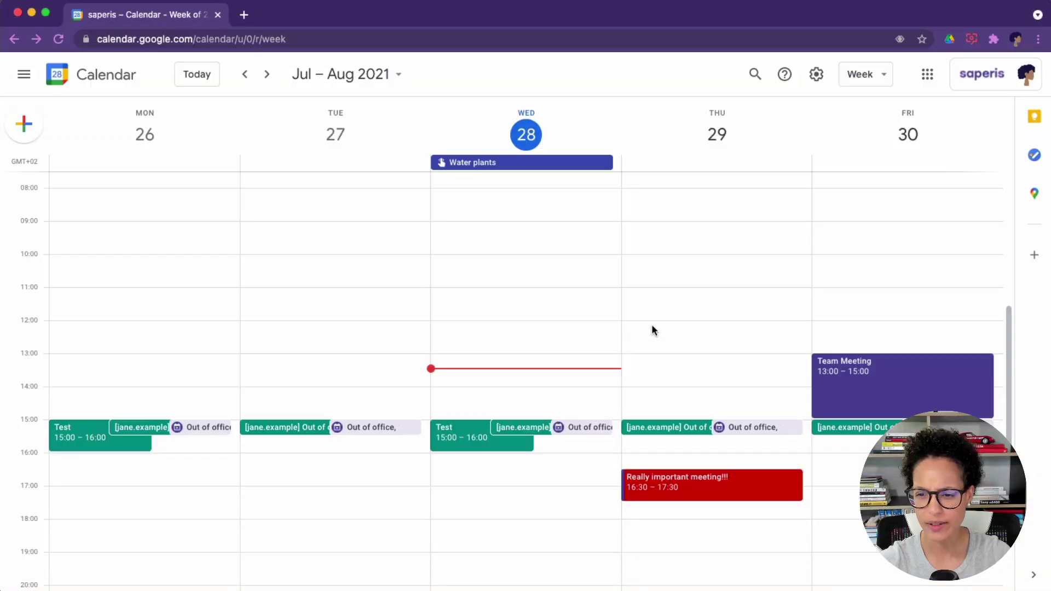
Create a Thursday 12:00 event titled 'random' and dock its details beside the calendar
click(651, 324)
text(random)
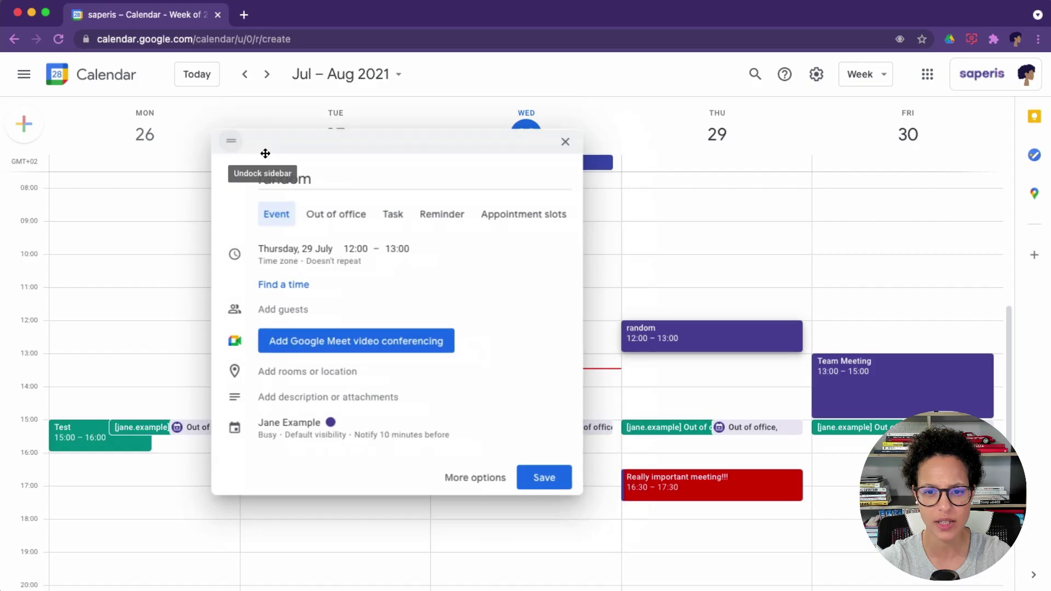
click(265, 152)
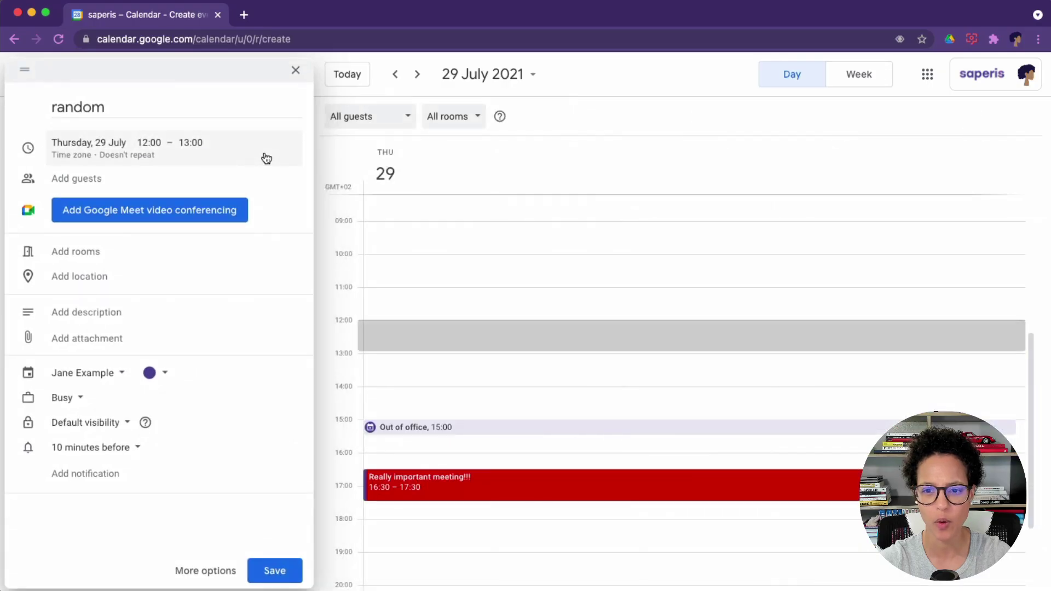
Step the day view between 29 and 30 July, then toggle between Day and Week views
click(411, 75)
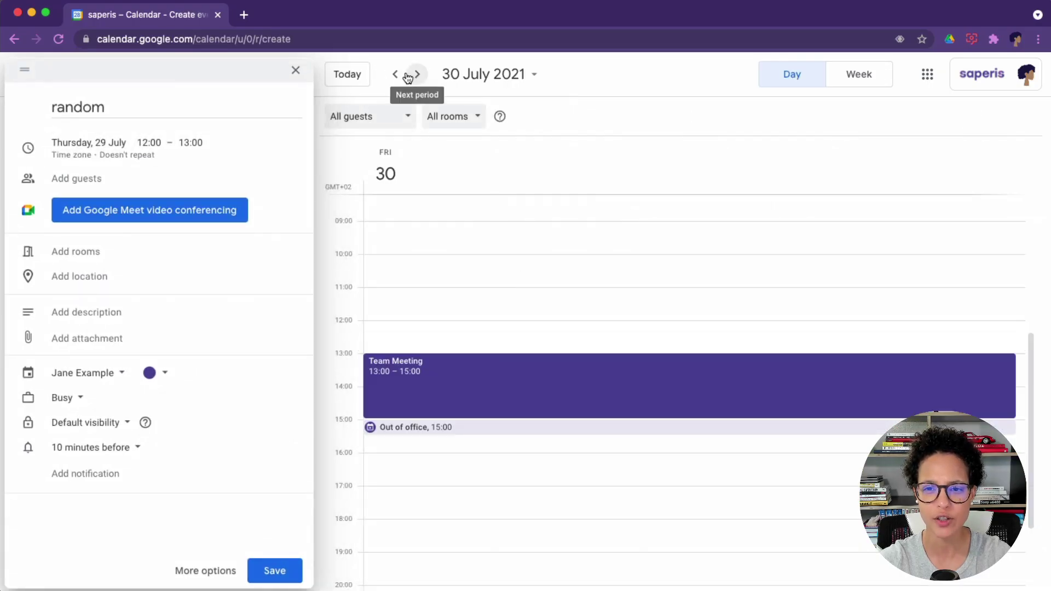
click(395, 75)
click(417, 74)
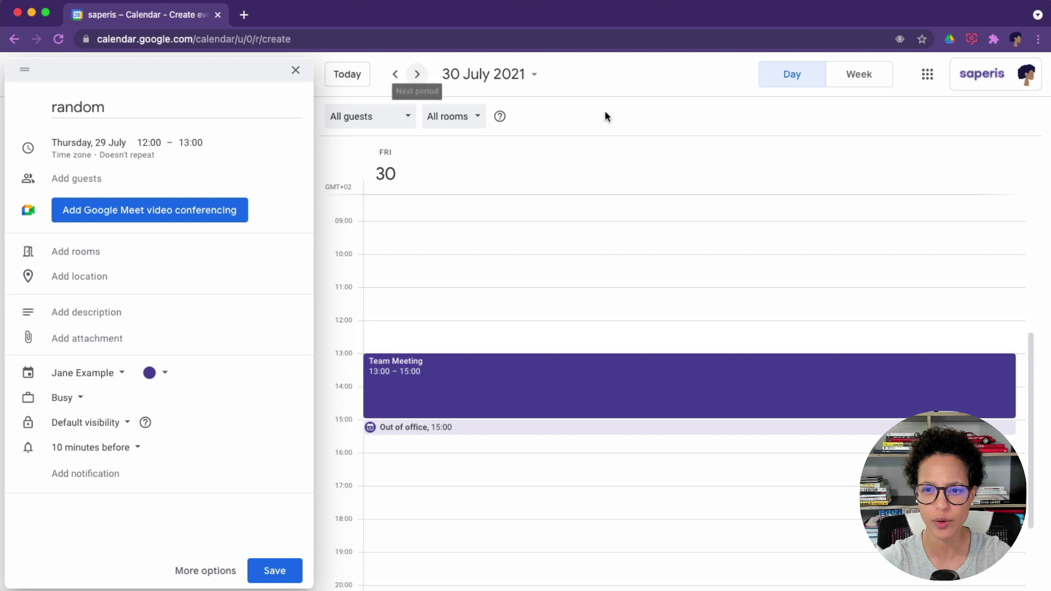
click(845, 76)
click(793, 76)
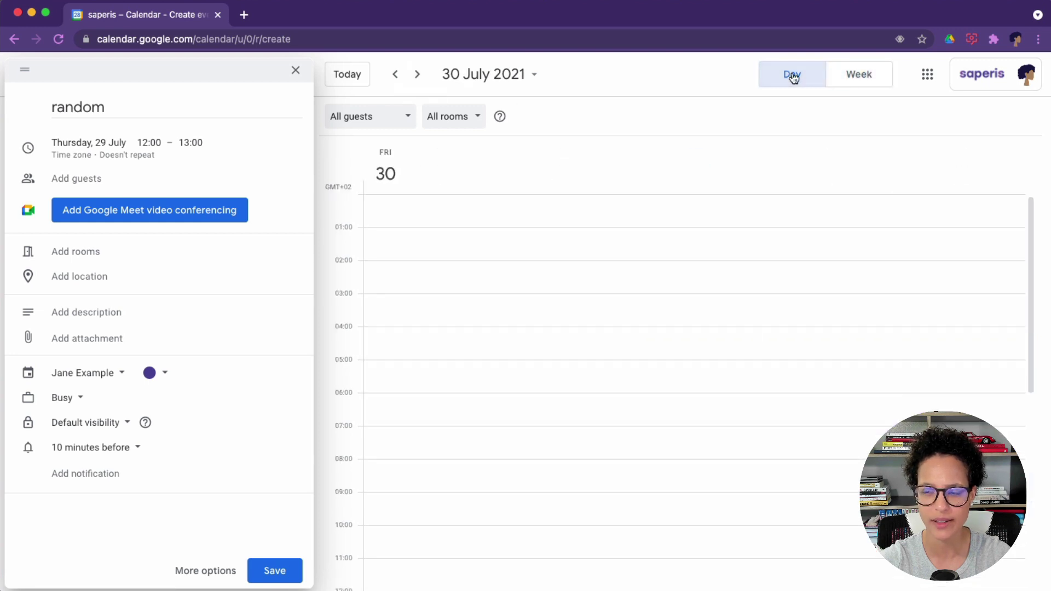
click(849, 76)
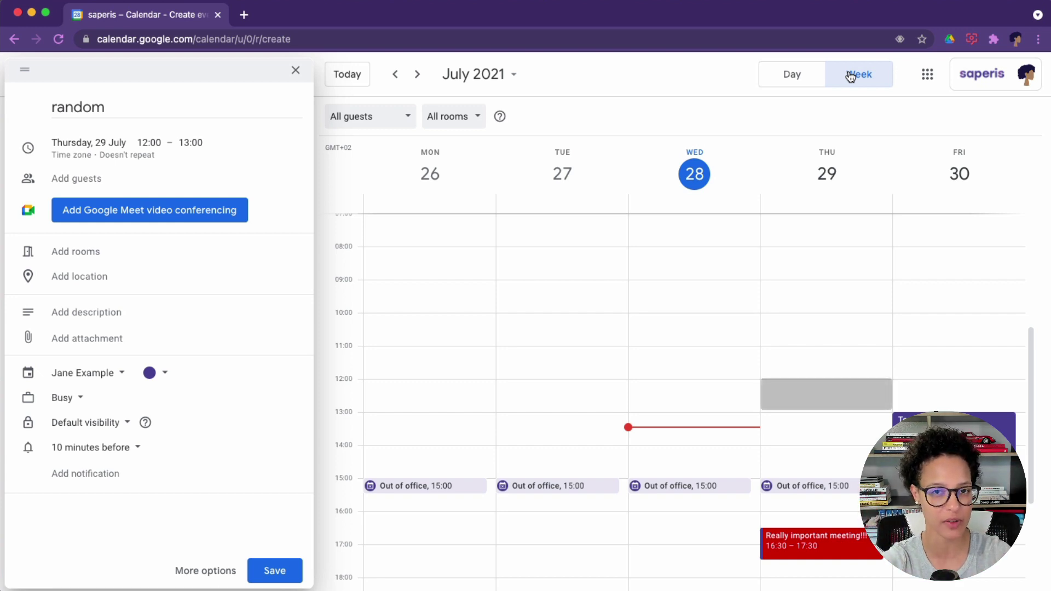
Float the docked 'random' event details, drag to dock and undock it, then move the window lower
click(29, 75)
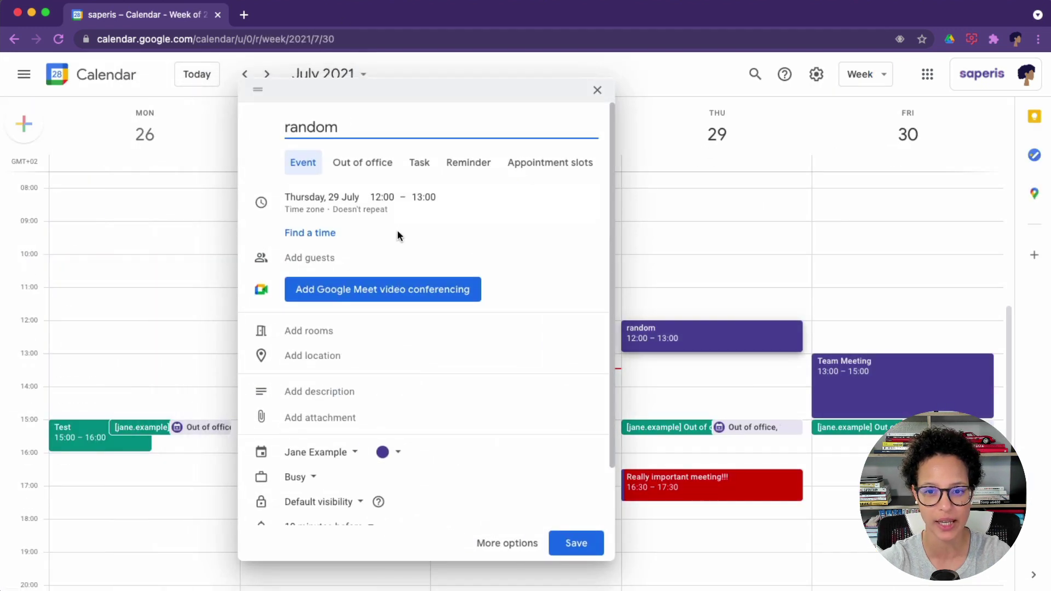
drag(465, 89, 261, 88)
mouse_move(87, 73)
mouse_down()
mouse_move(449, 94)
mouse_move(647, 87)
mouse_move(762, 115)
mouse_up()
drag(767, 160, 460, 86)
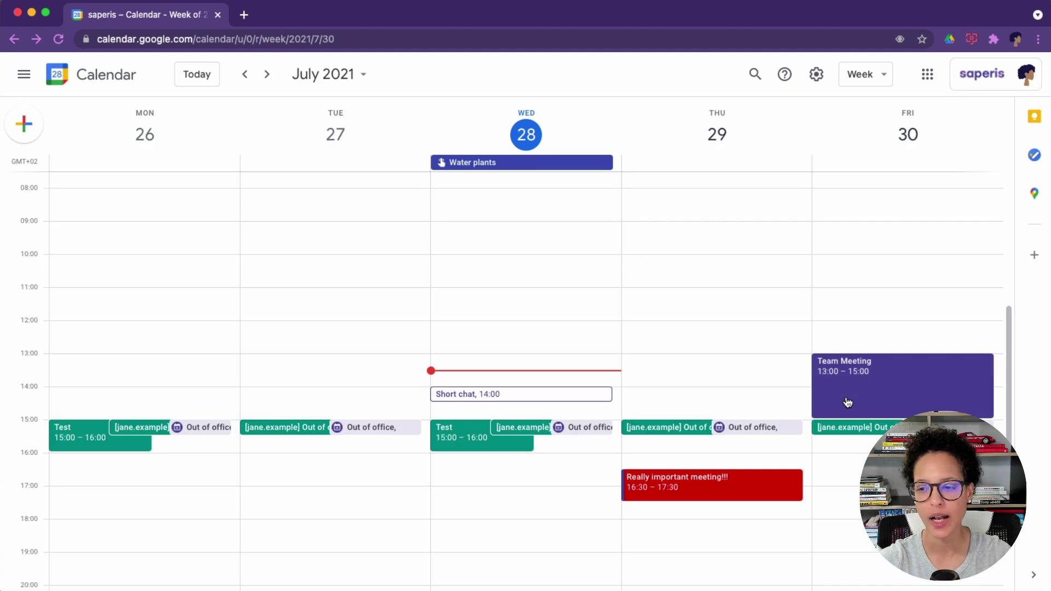
Uncheck 'See guest list' for Team Meeting guests and save it for the recurring series
click(882, 395)
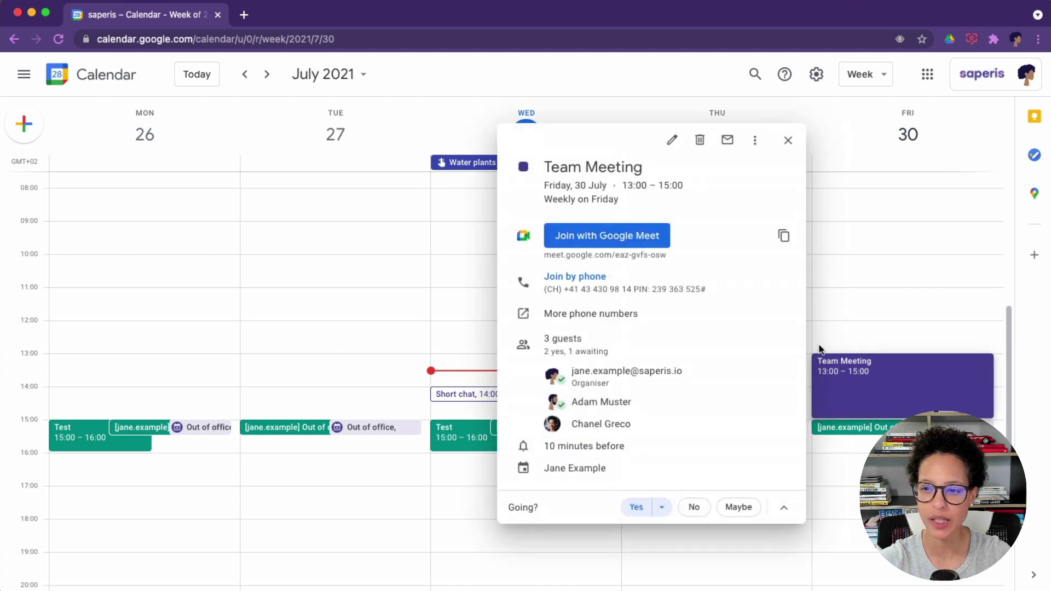
click(667, 141)
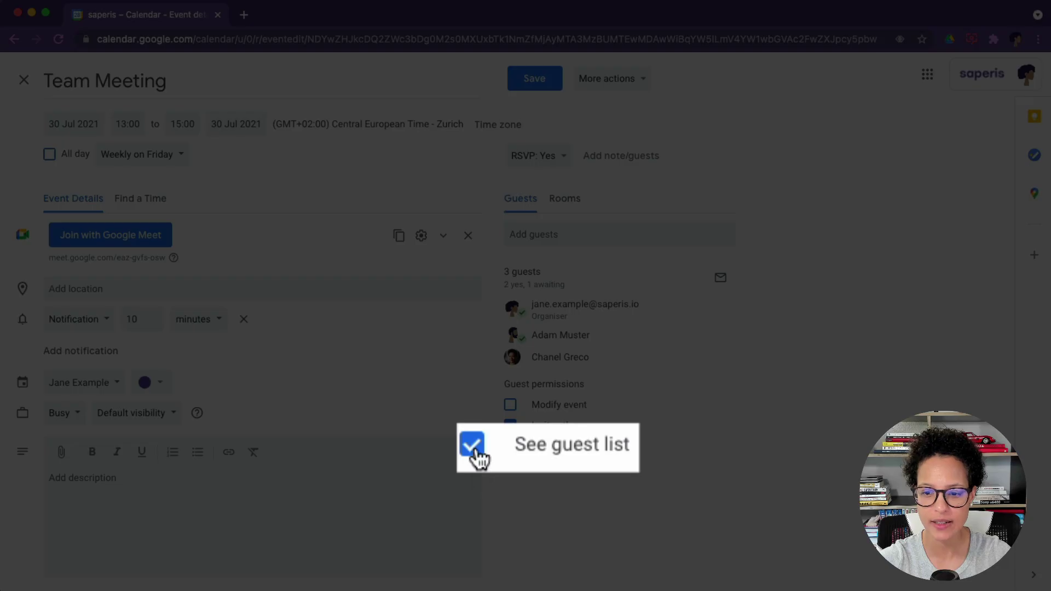
click(510, 446)
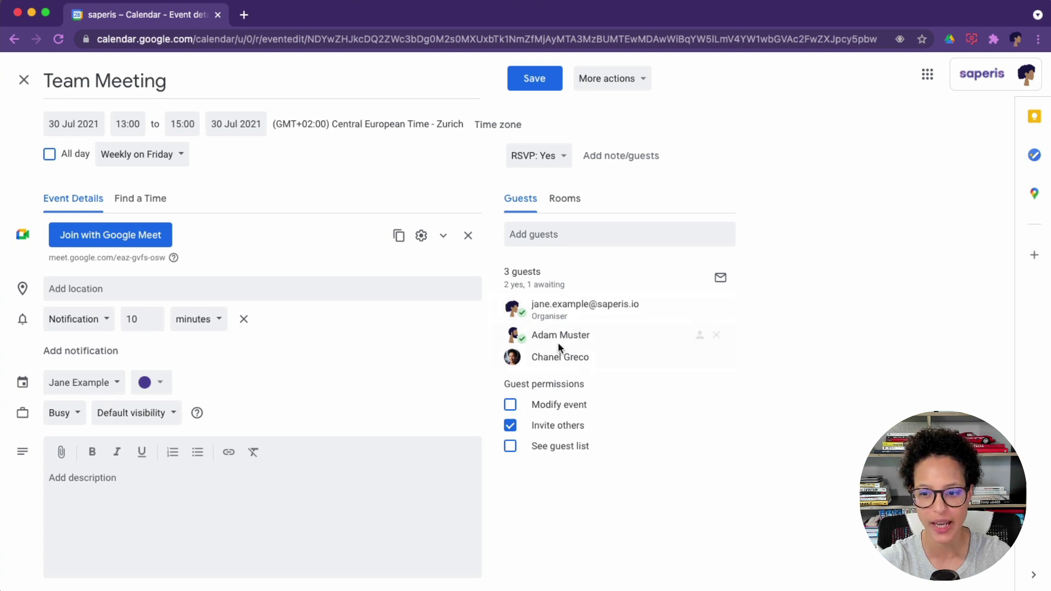
click(541, 84)
click(619, 383)
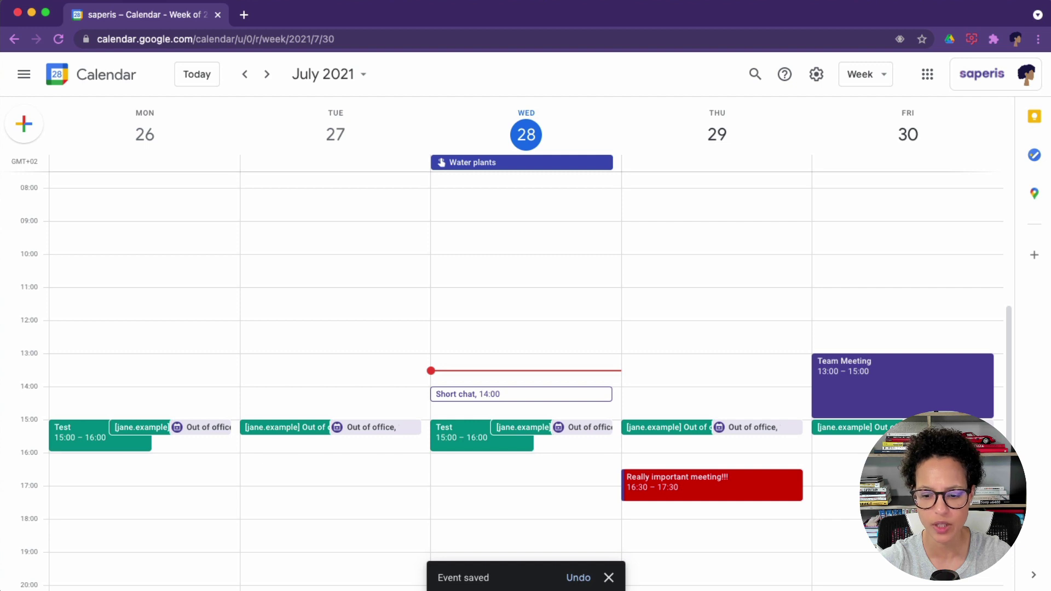
key(super+grave)
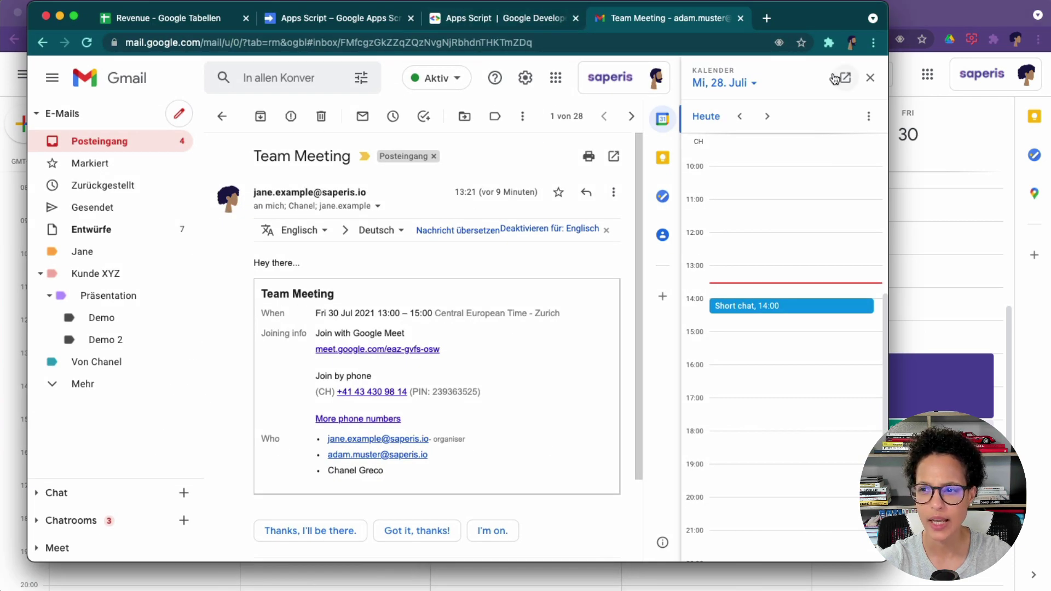
click(845, 80)
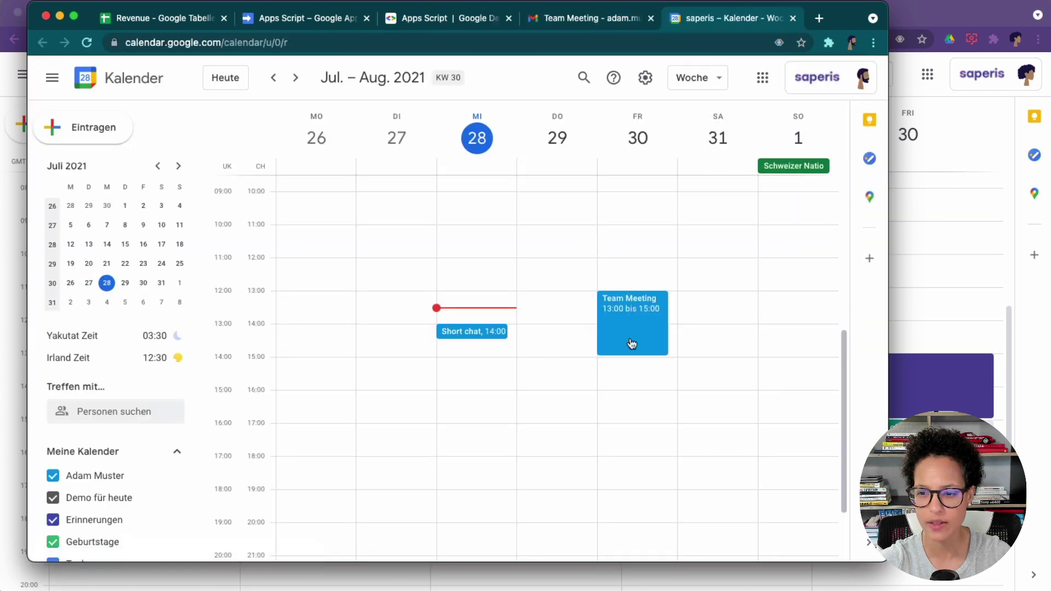
click(632, 343)
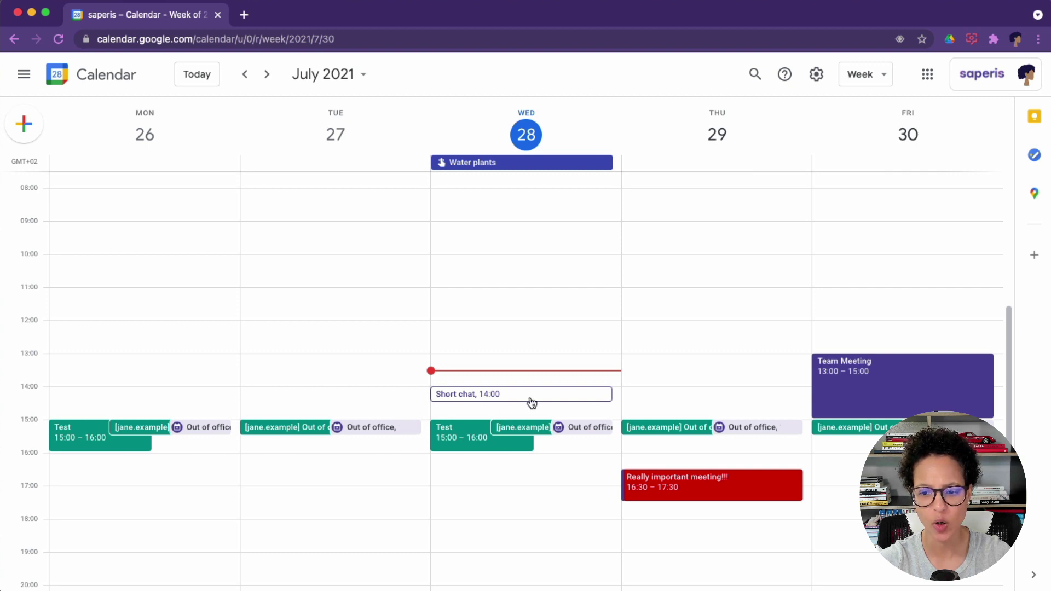
Dismiss the reply tip, choose 'Propose a new time' for Short chat, then start a new tab
click(531, 402)
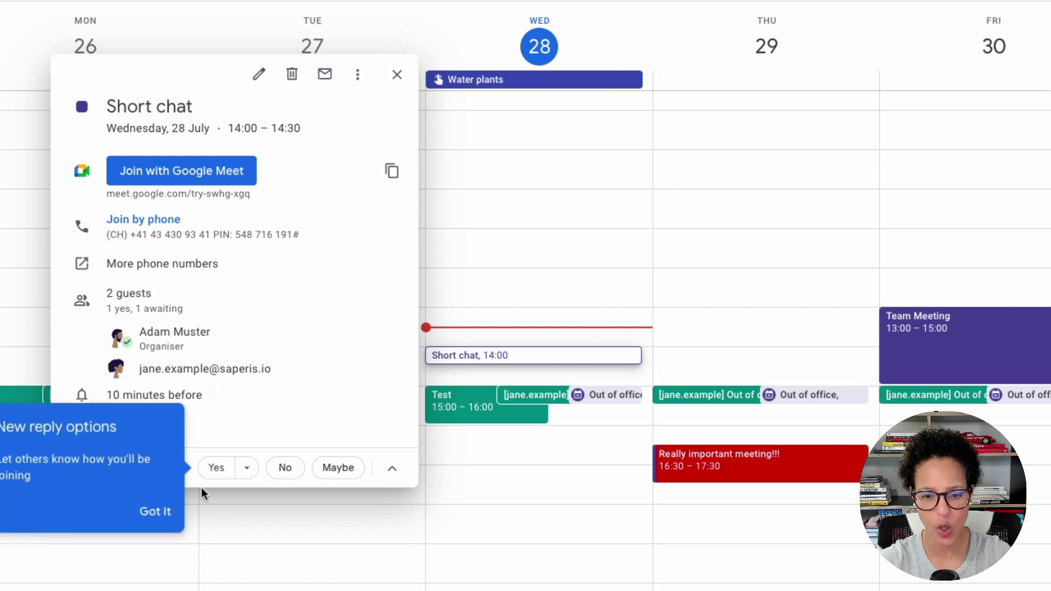
click(156, 512)
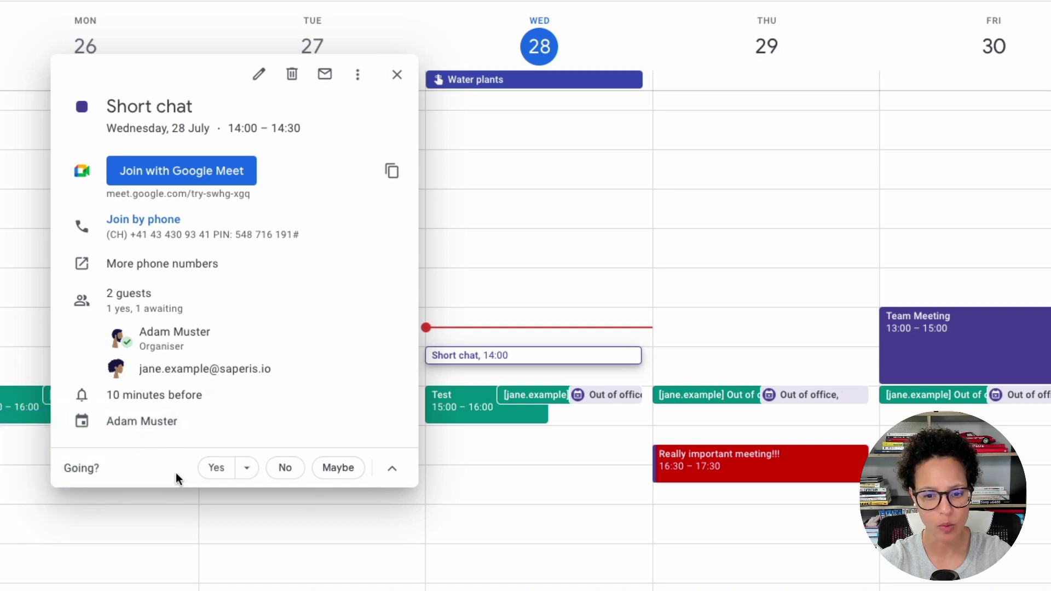
click(393, 470)
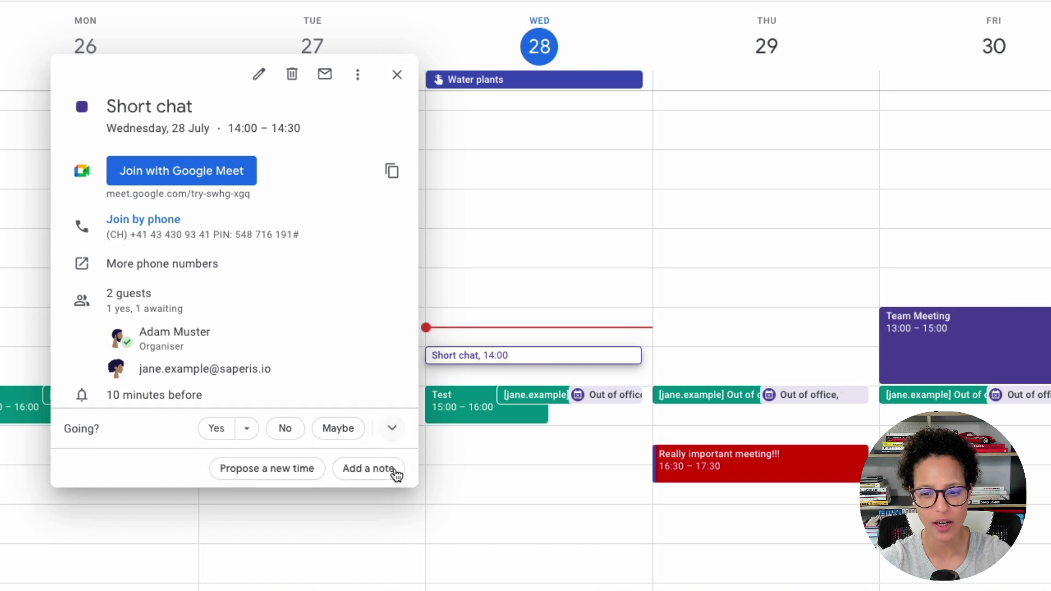
click(262, 469)
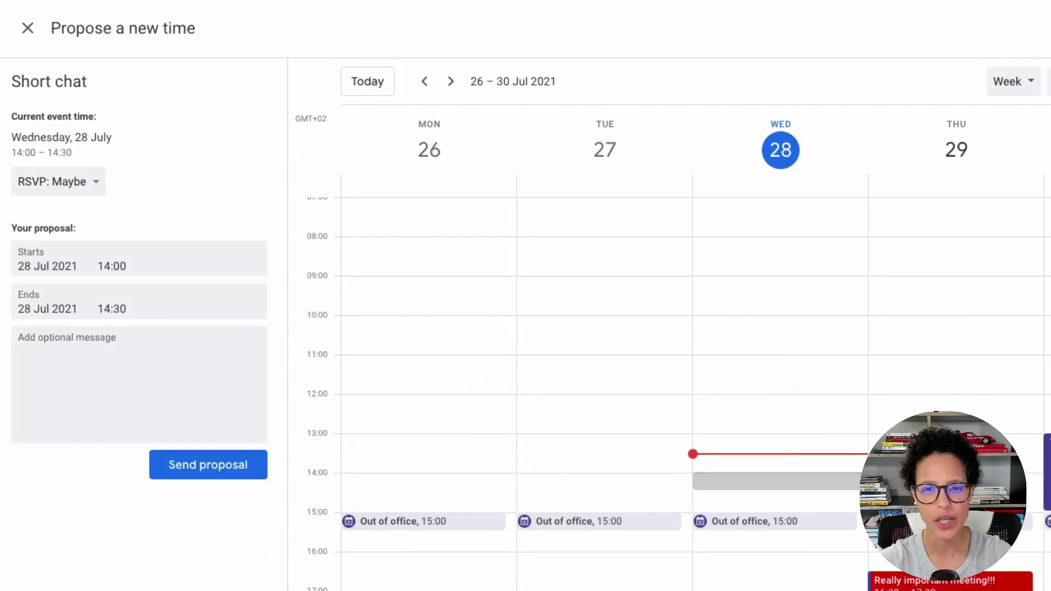
key(ctrl+t)
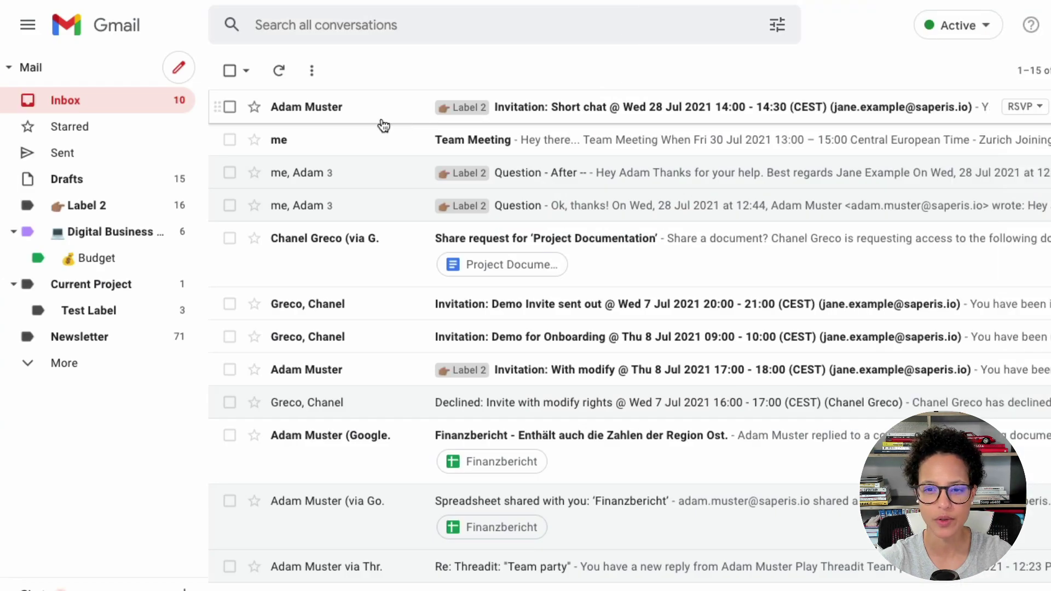
From the Short chat invitation email, choose 'Propose a new time' under More options
click(355, 117)
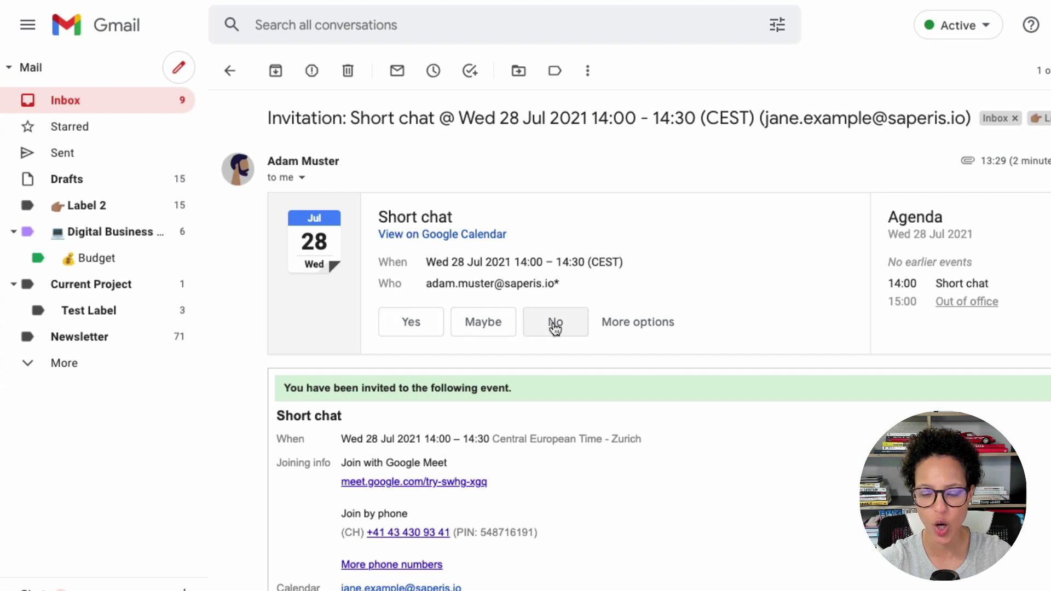
click(643, 325)
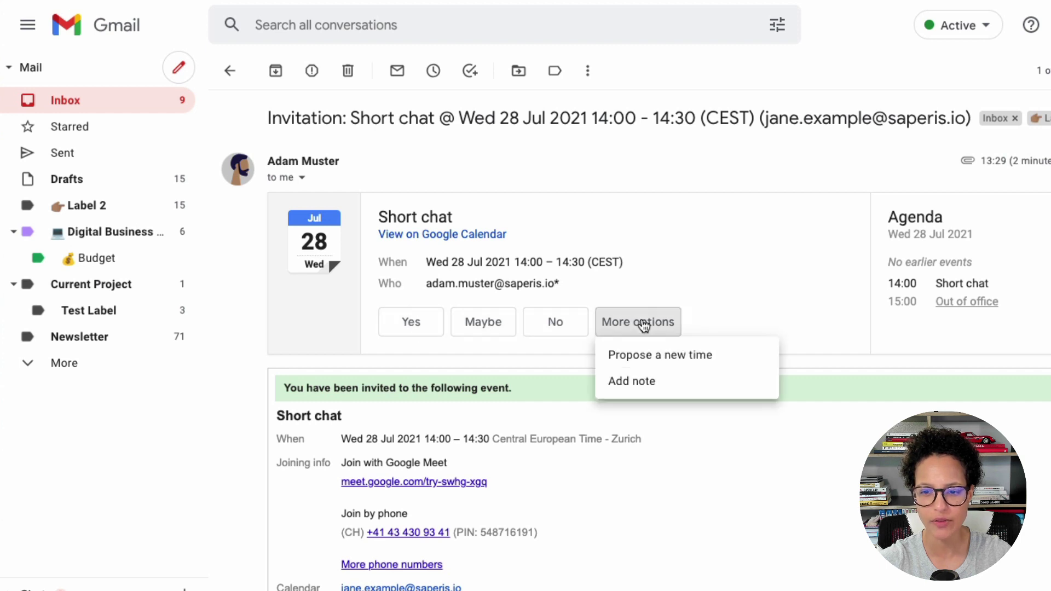
click(743, 362)
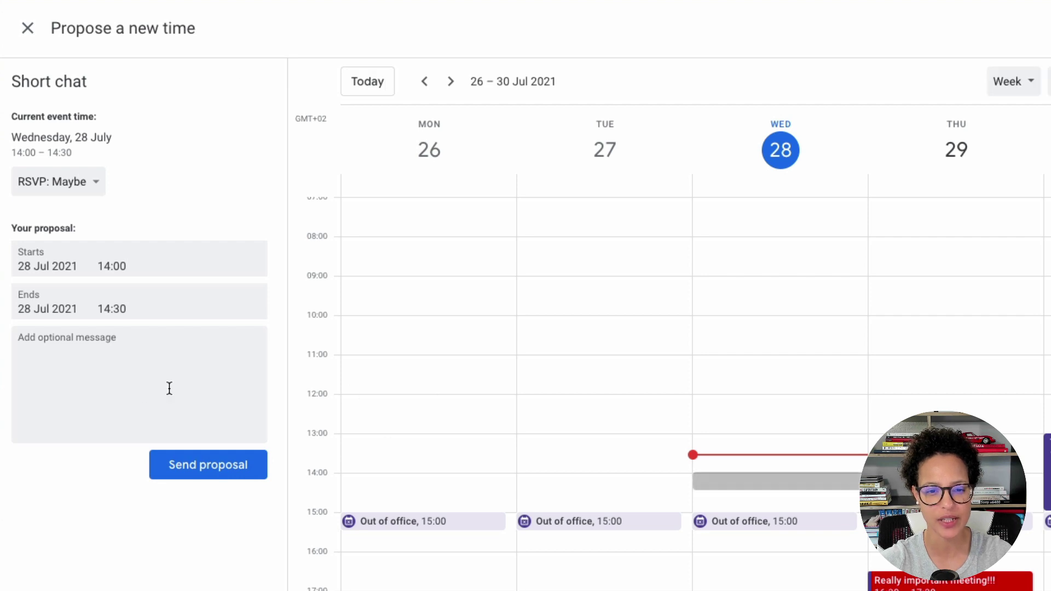
Propose Short chat start at 14:30 on 28 July with note 'I would' and send it
click(53, 346)
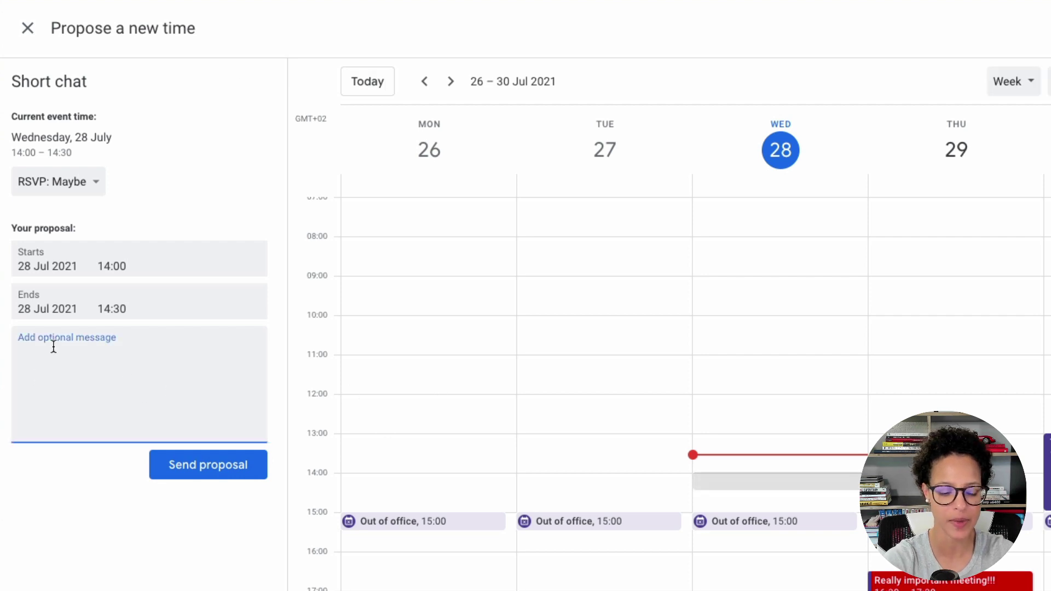
text(I would)
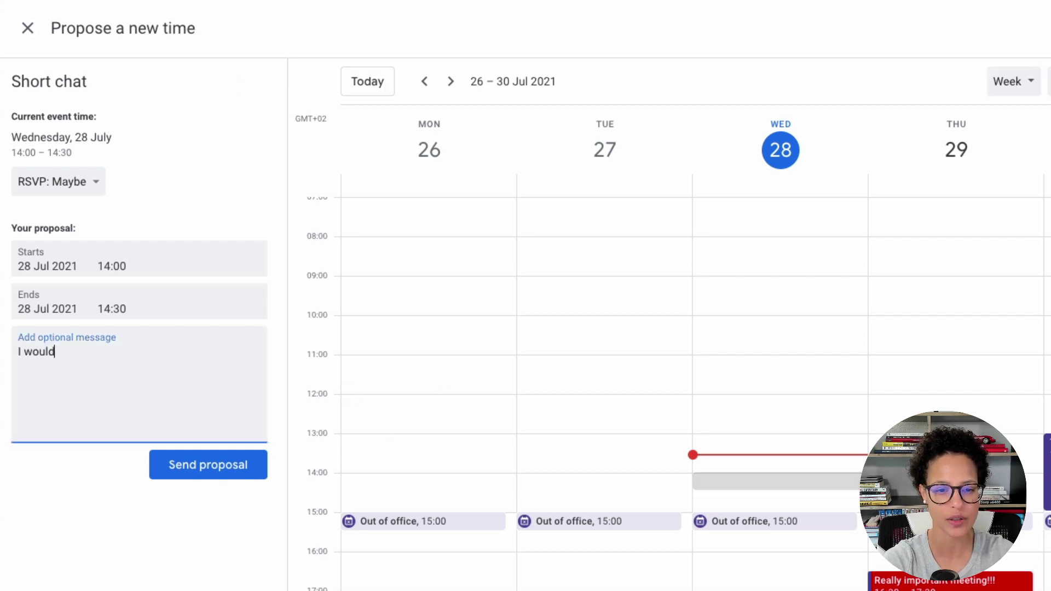
text( s)
key(BackSpace)
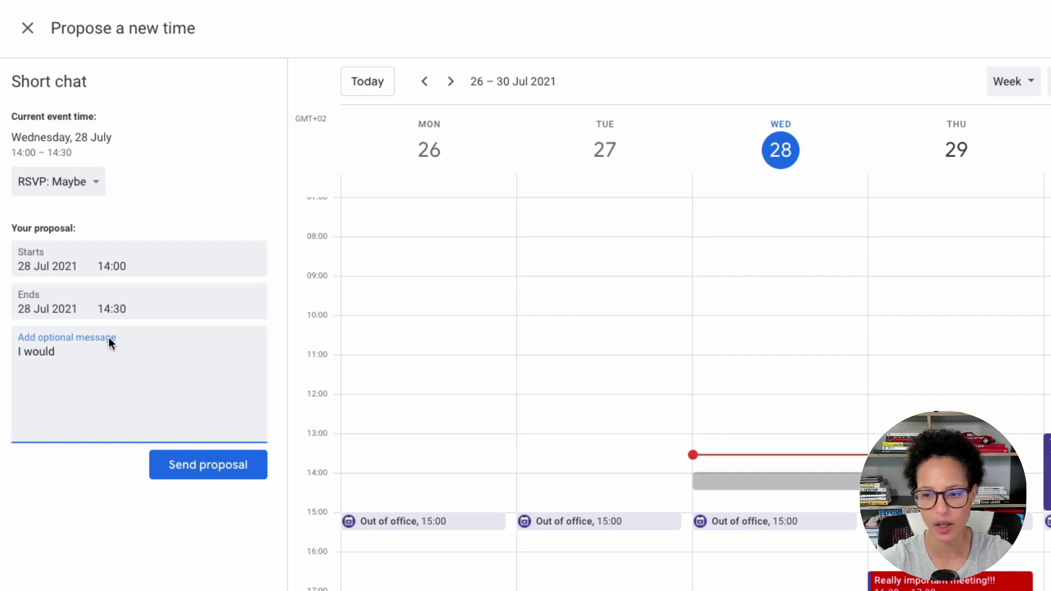
click(108, 266)
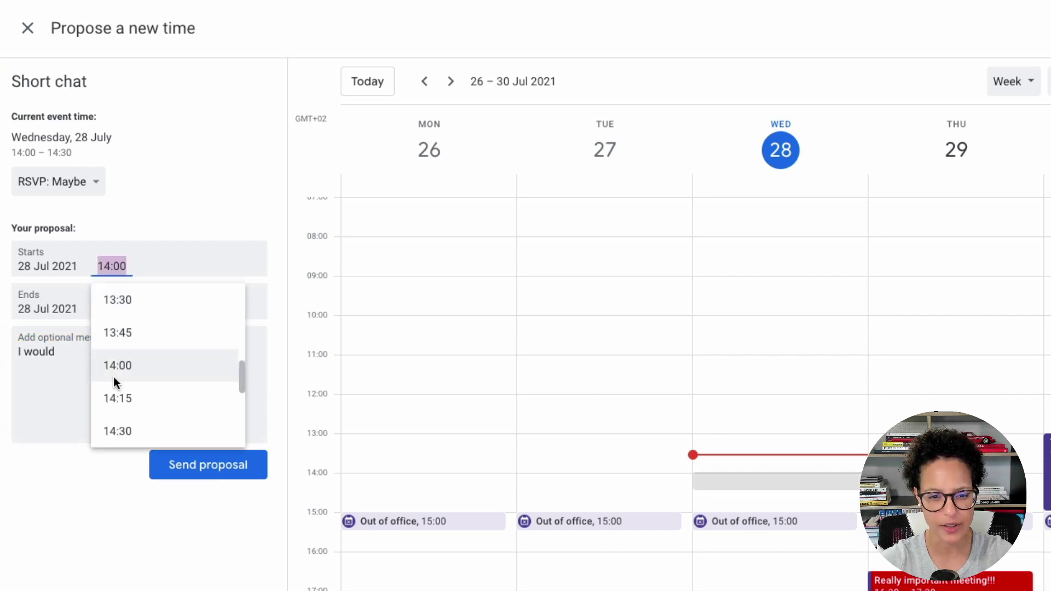
click(116, 430)
click(190, 474)
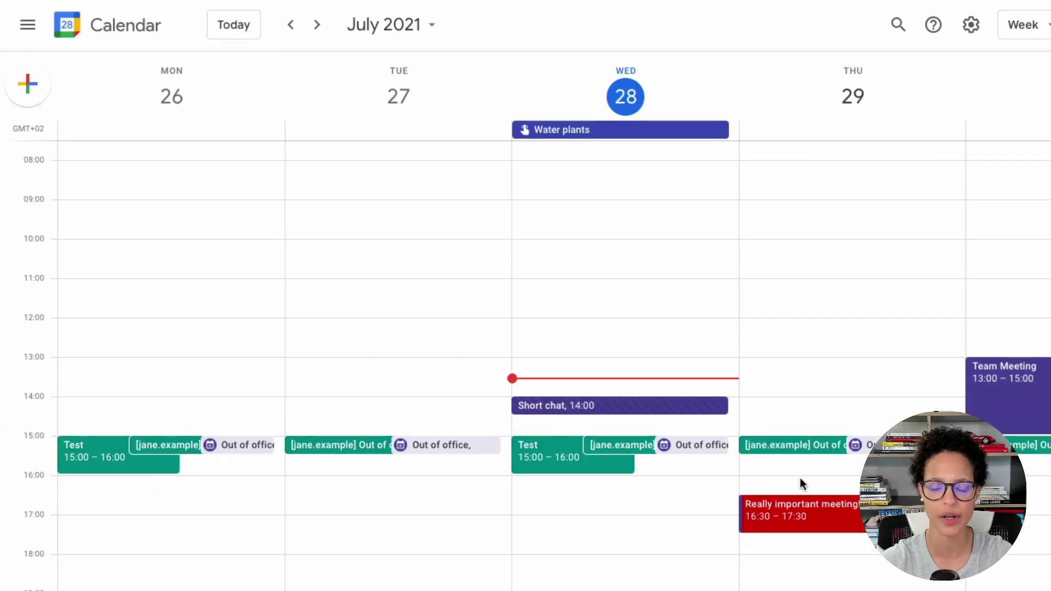
click(640, 406)
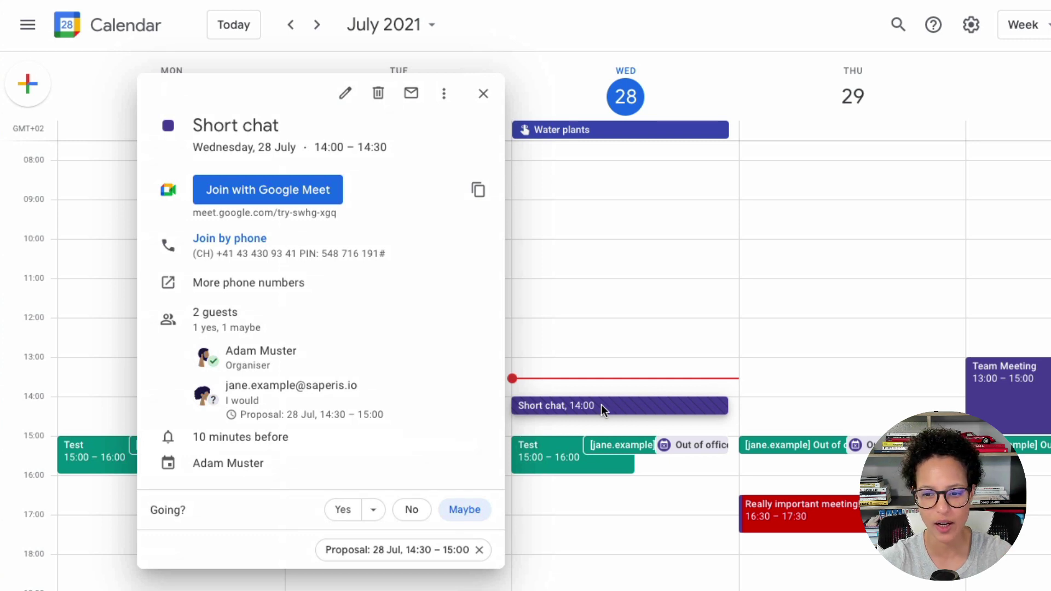
click(1000, 402)
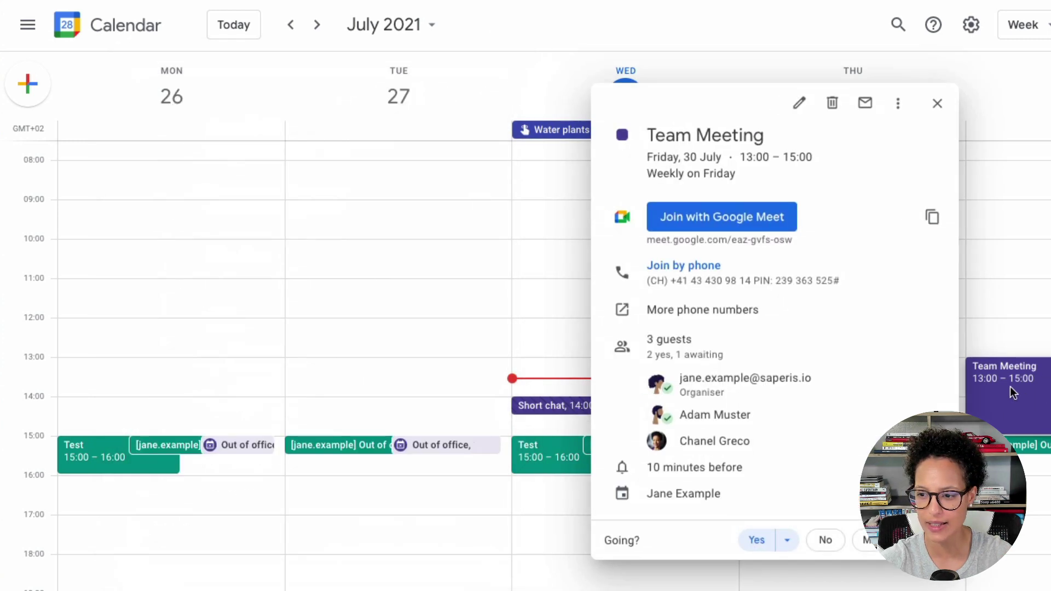
click(542, 406)
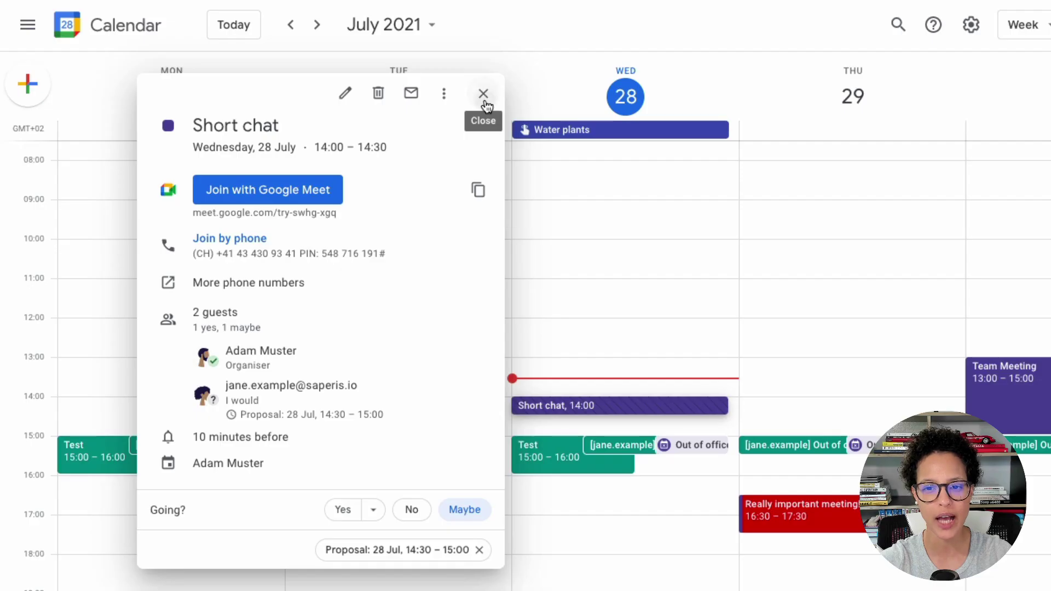
click(484, 93)
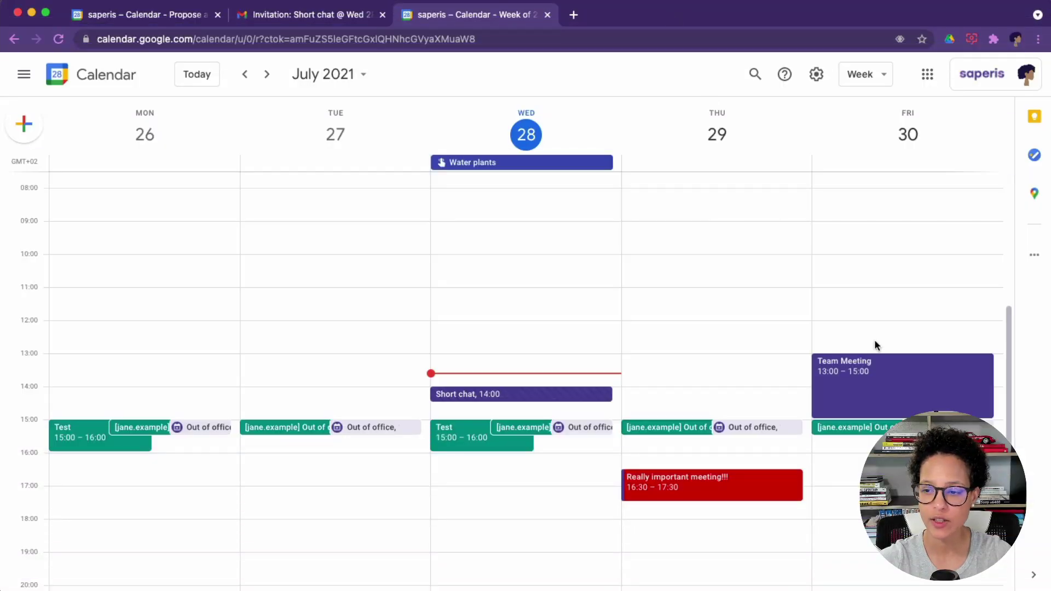
Open Friday's Team Meeting (13:00 – 15:00) in its full edit page
click(874, 379)
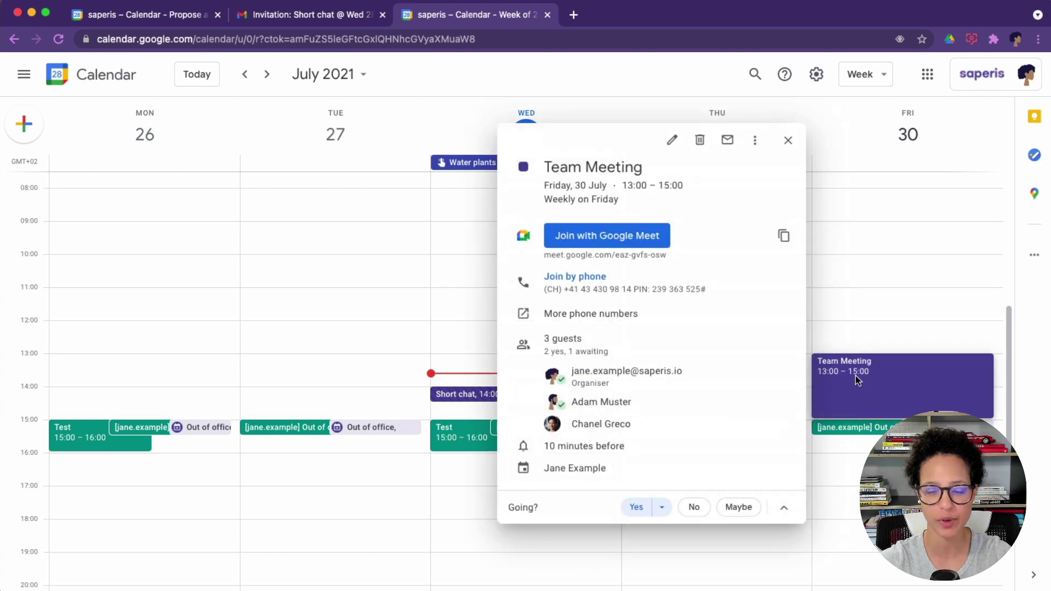
click(671, 140)
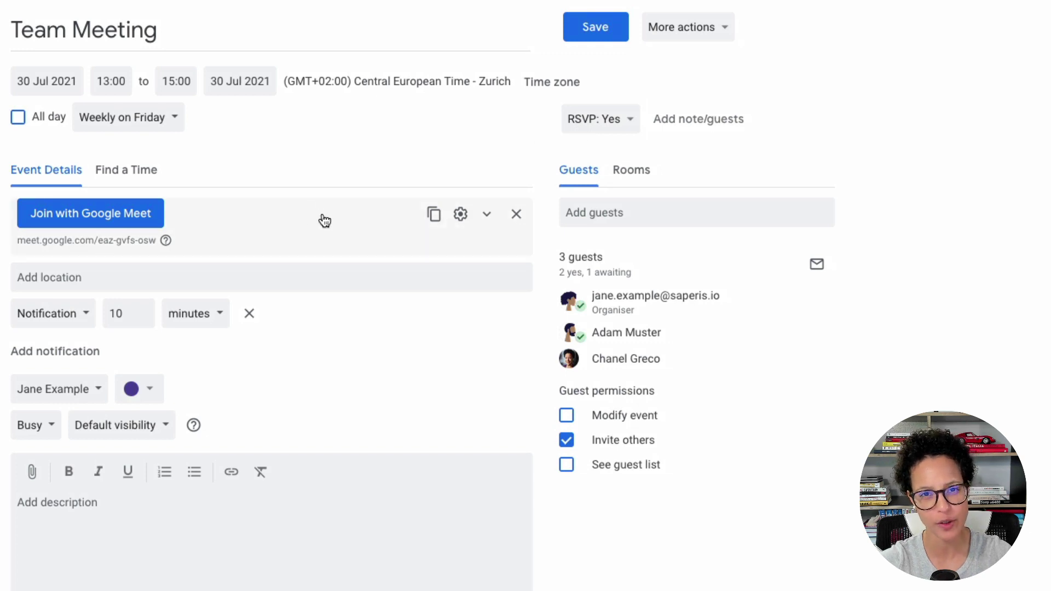
Review Team Meeting's video call options: 2 breakout rooms, one guest each
click(461, 214)
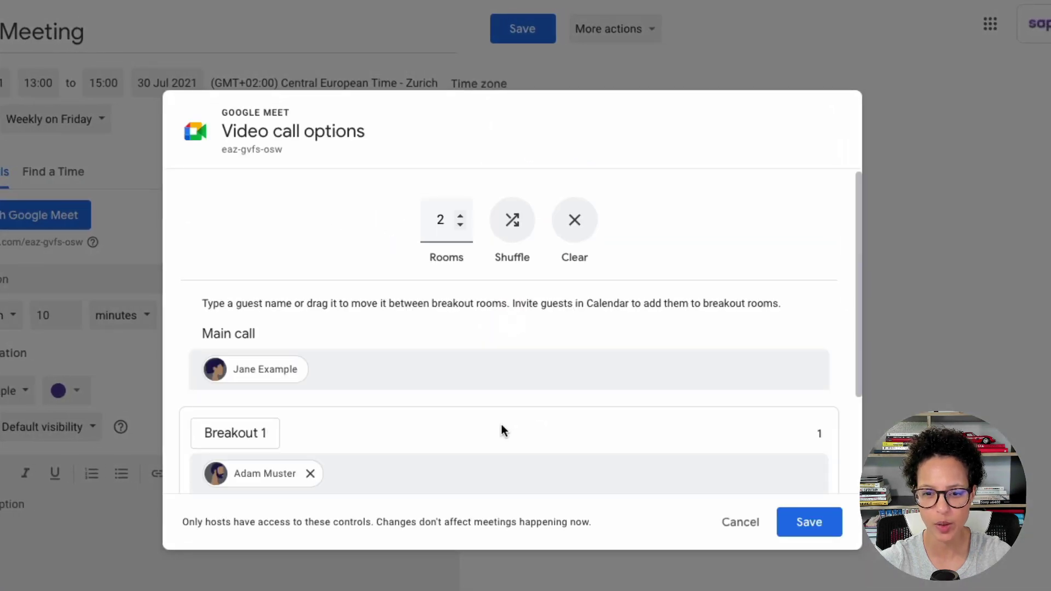
scroll(501, 426, down, 3)
click(265, 296)
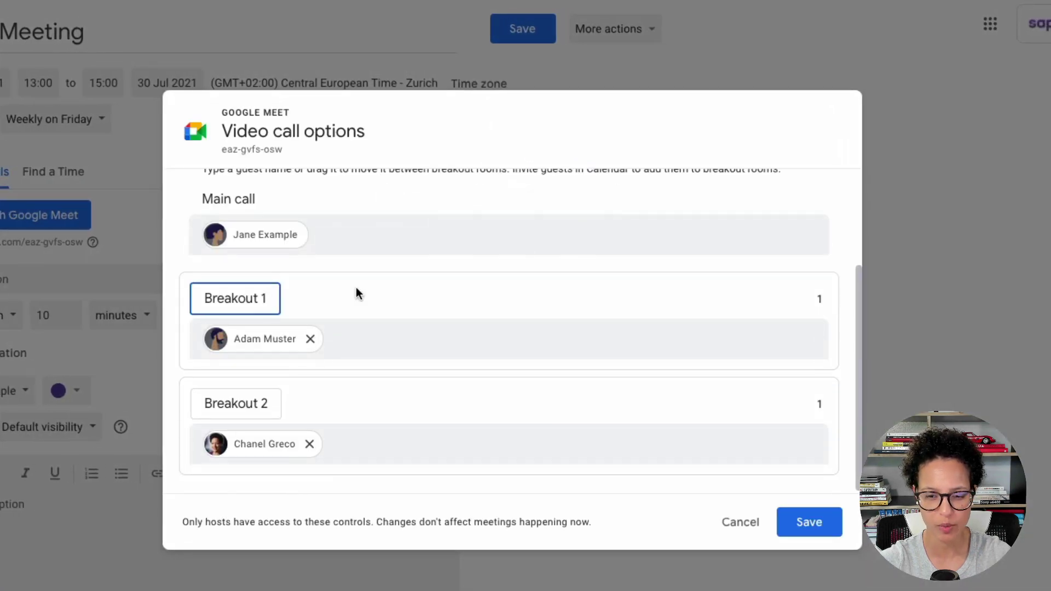
scroll(344, 416, up, 3)
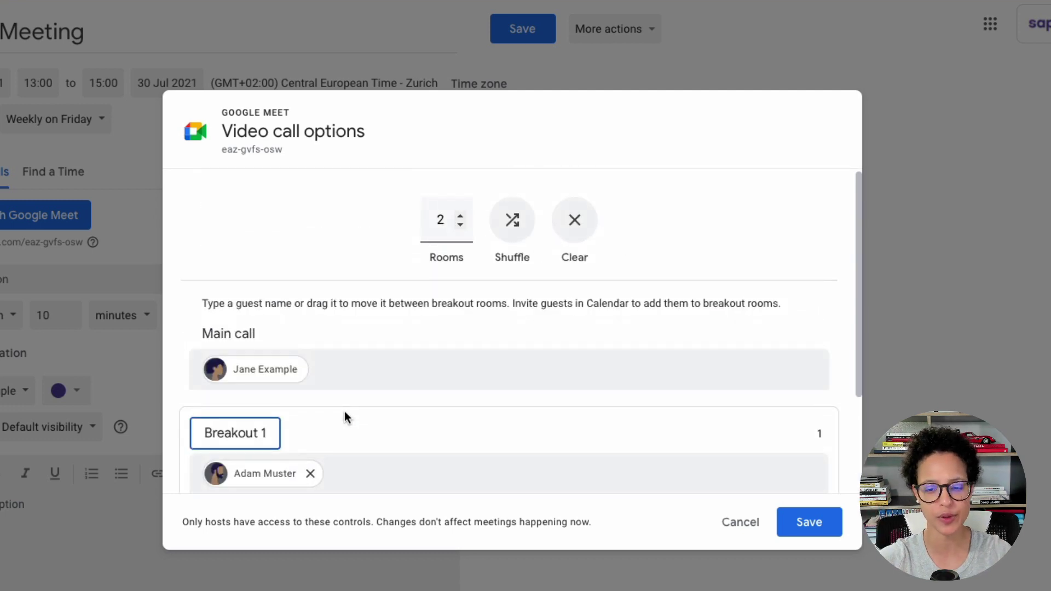
scroll(344, 416, down, 1)
scroll(344, 416, up, 1)
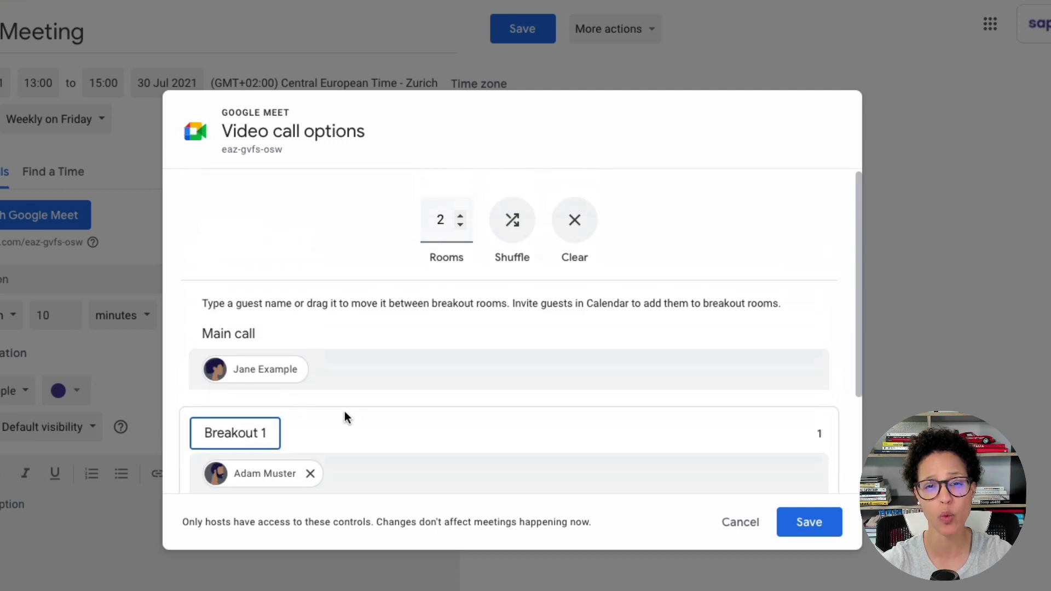